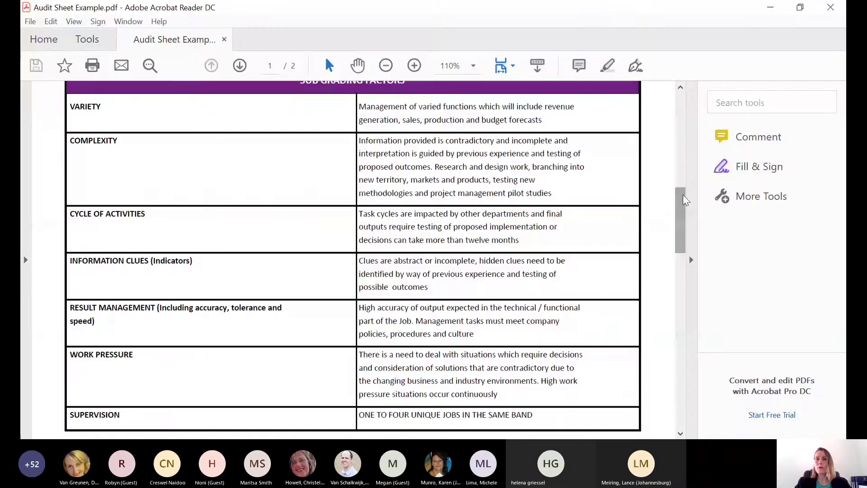
Review the Chief Engineer grading sheet from its job details through the band descriptor to the sub grading factors.
{"action": "left_click_drag", "start_coordinate": [684, 200], "coordinate": [681, 92]}
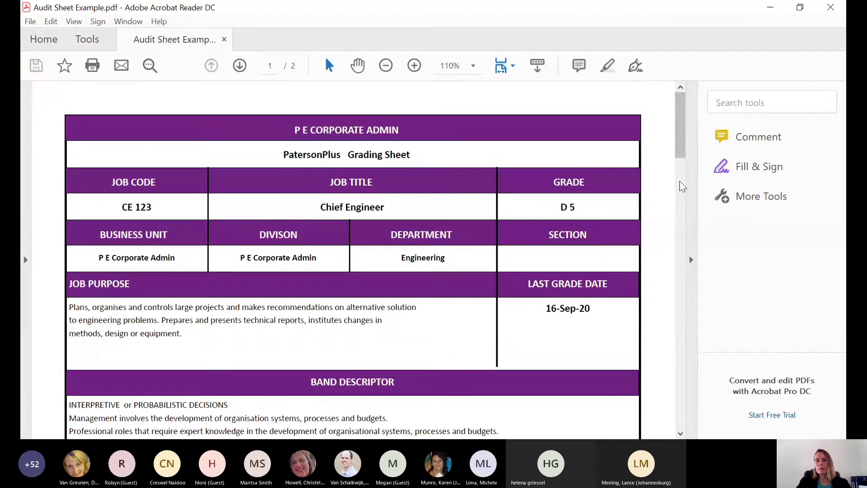
{"action": "scroll", "coordinate": [683, 178], "scroll_direction": "down", "scroll_amount": 3}
{"action": "scroll", "coordinate": [683, 178], "scroll_direction": "down", "scroll_amount": 3}
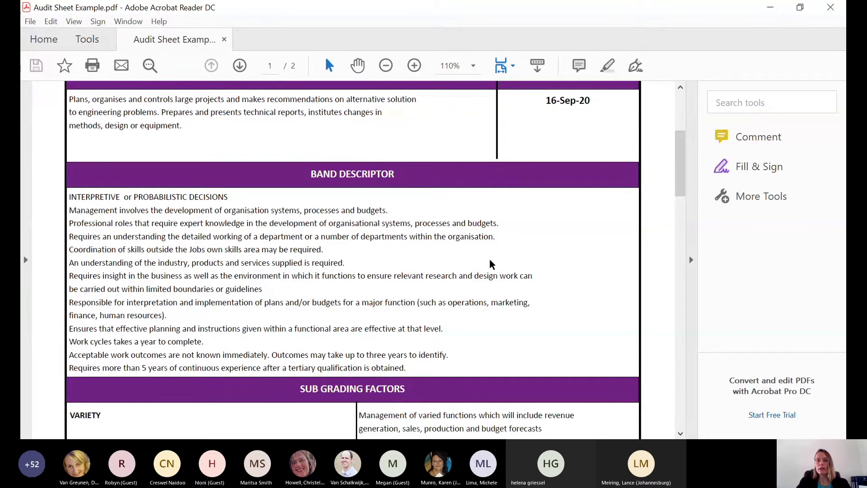
{"action": "left_click_drag", "start_coordinate": [681, 195], "coordinate": [683, 248]}
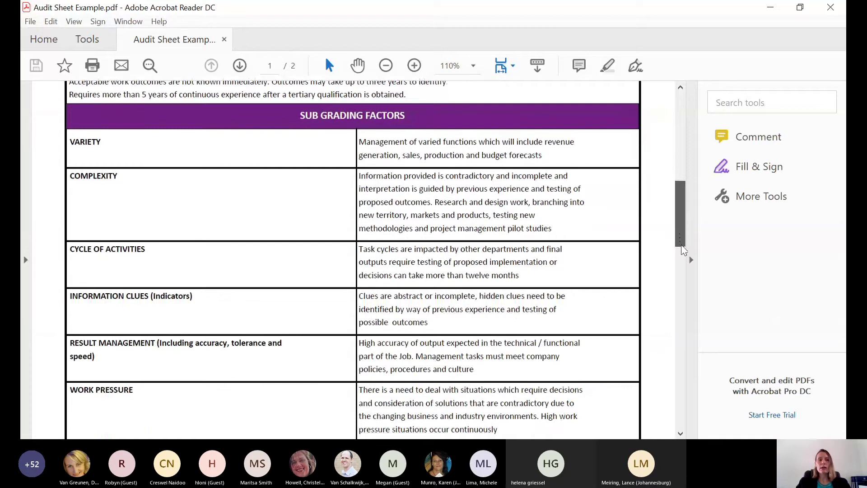
{"action": "scroll", "coordinate": [147, 127], "scroll_direction": "down", "scroll_amount": 1}
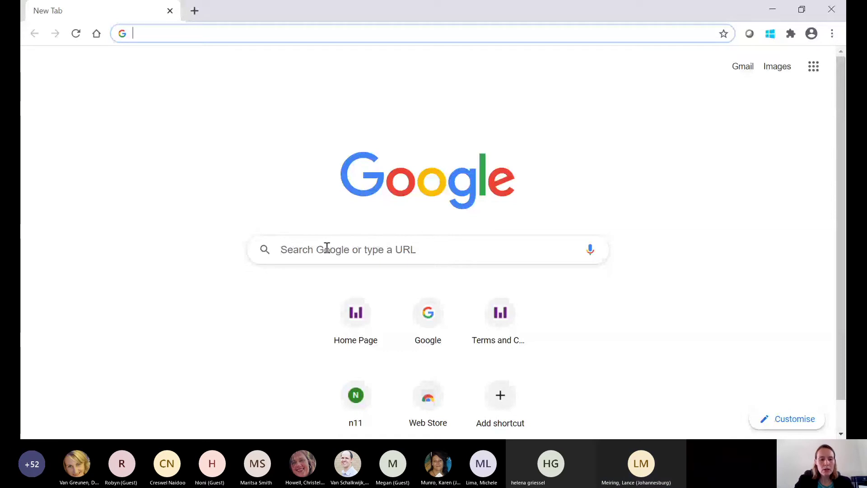
{"action": "type", "text": "ww"}
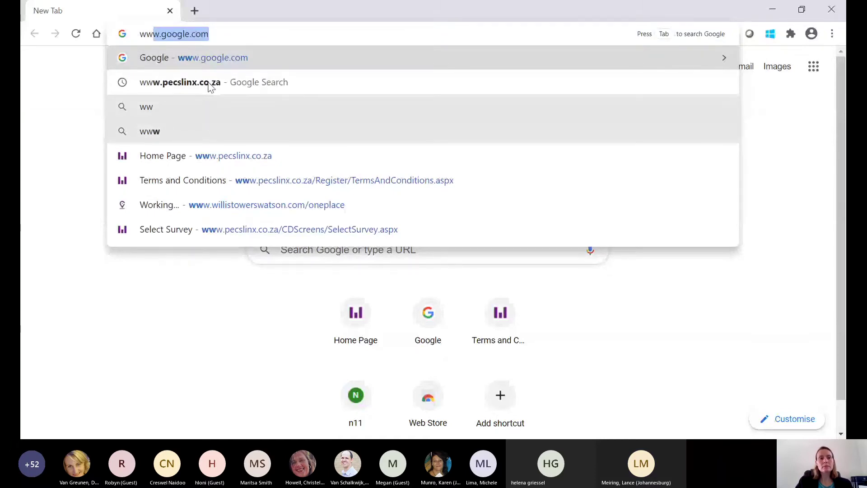
{"action": "left_click", "coordinate": [210, 87]}
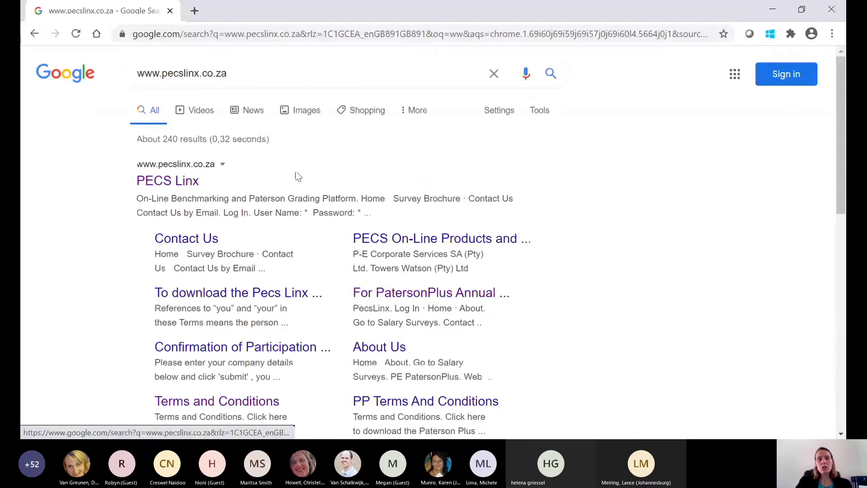
{"action": "left_click", "coordinate": [188, 185]}
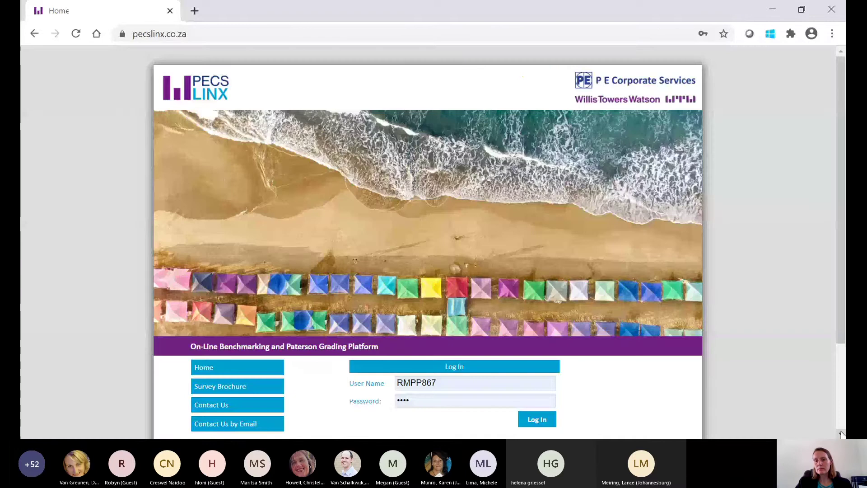
{"action": "scroll", "coordinate": [840, 433], "scroll_direction": "down", "scroll_amount": 3}
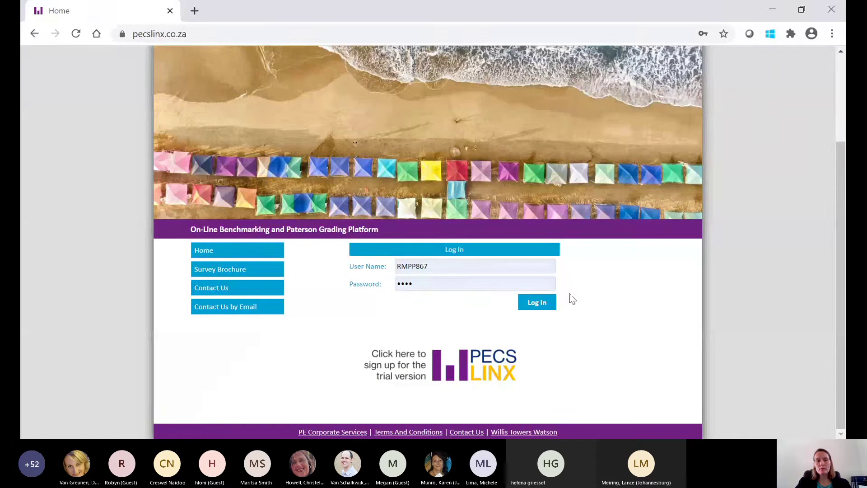
{"action": "left_click", "coordinate": [545, 301]}
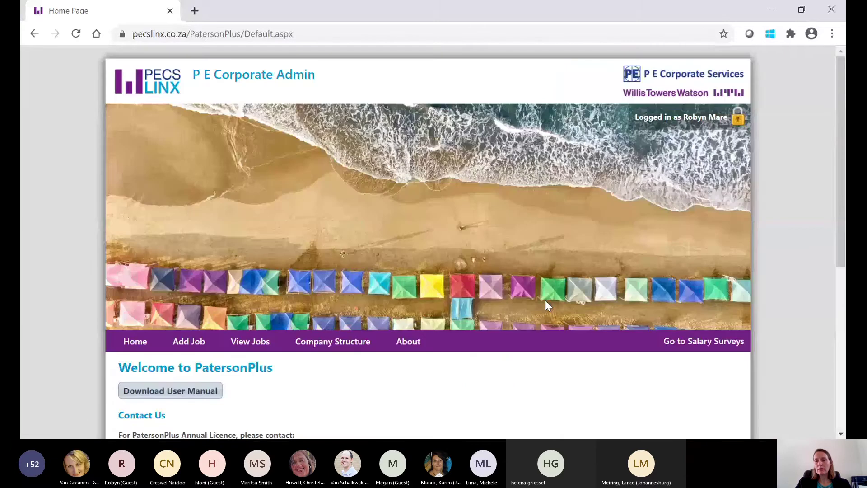
Open the company structure and expand the first ABC business unit through Operations and Engineering down to its sections.
{"action": "left_click", "coordinate": [840, 435]}
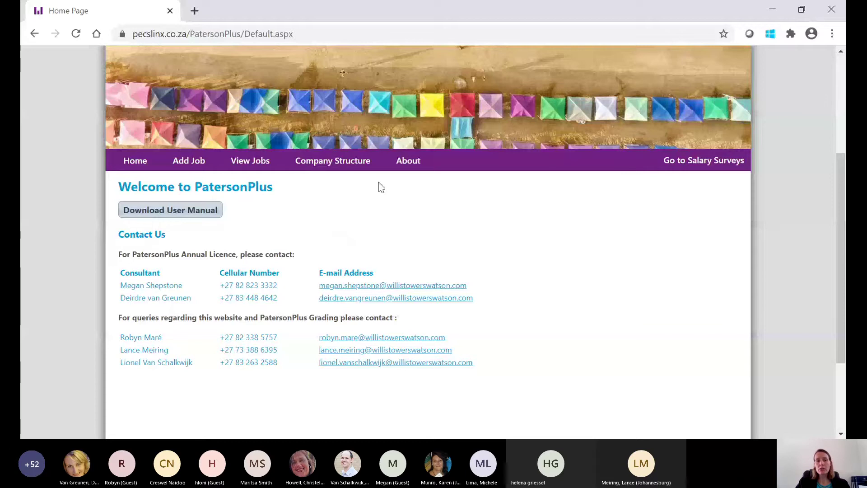
{"action": "left_click", "coordinate": [343, 166]}
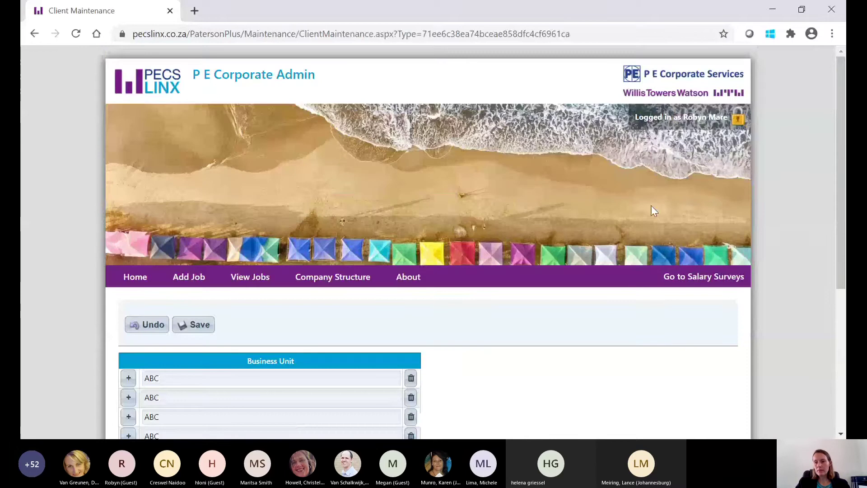
{"action": "scroll", "coordinate": [840, 432], "scroll_direction": "down", "scroll_amount": 3}
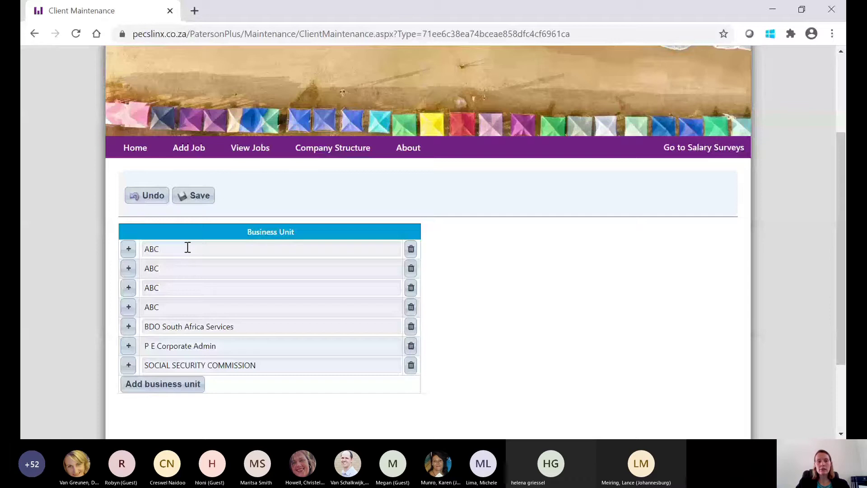
{"action": "left_click", "coordinate": [128, 249]}
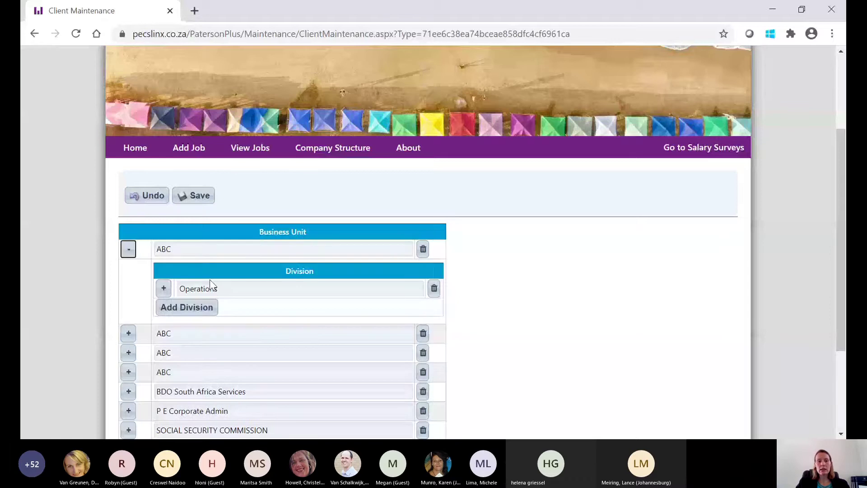
{"action": "left_click", "coordinate": [164, 288]}
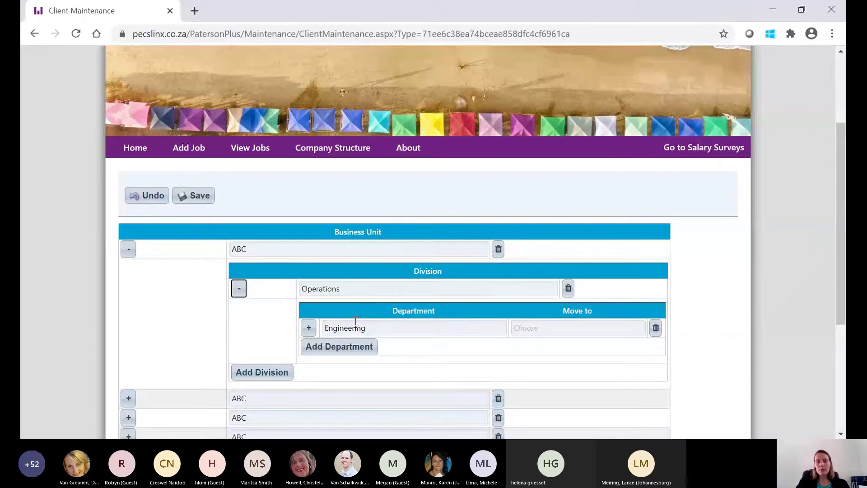
{"action": "left_click", "coordinate": [309, 332]}
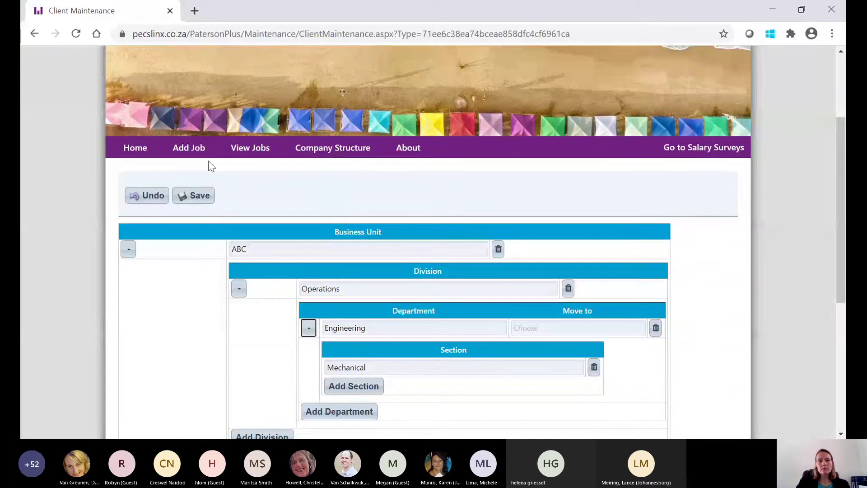
Start adding a new job and enter "Mechanic - Artisan" as the company position title.
{"action": "left_click", "coordinate": [189, 148]}
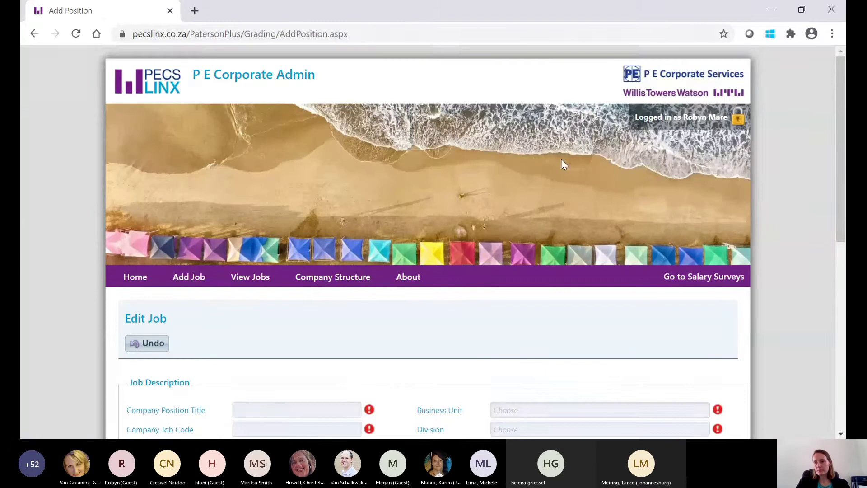
{"action": "left_click_drag", "start_coordinate": [842, 235], "coordinate": [842, 375]}
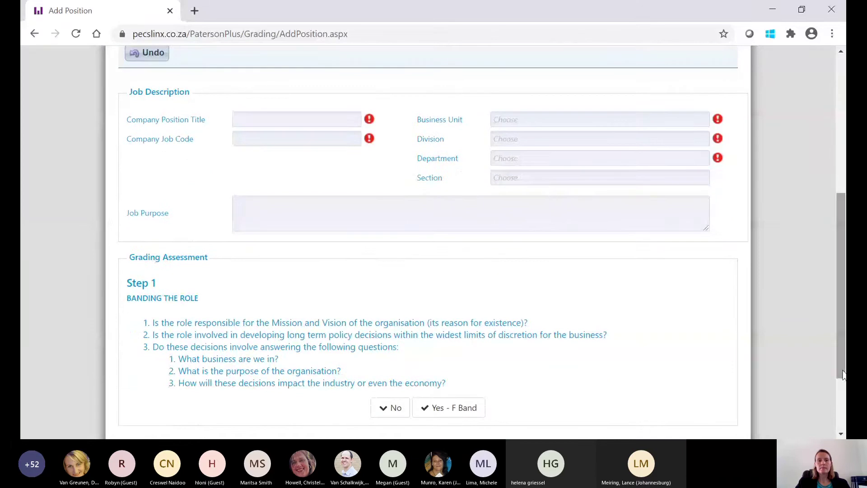
{"action": "mouse_move", "coordinate": [309, 135]}
{"action": "left_click", "coordinate": [278, 120]}
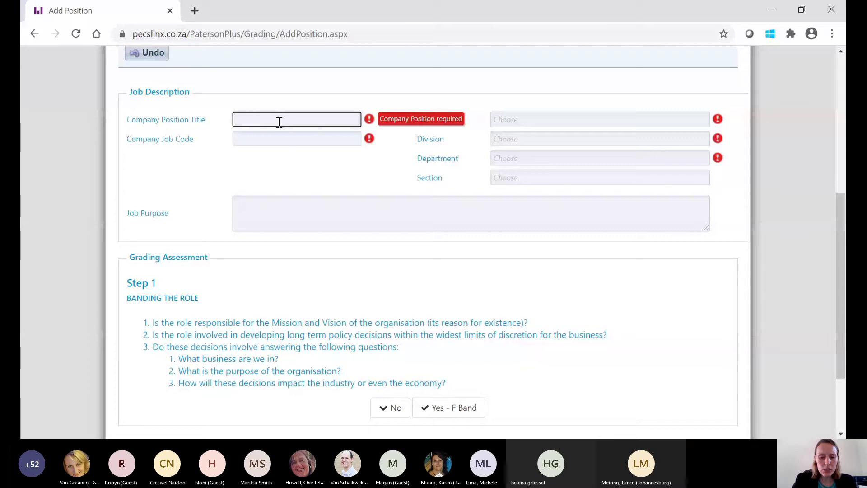
{"action": "type", "text": "M"}
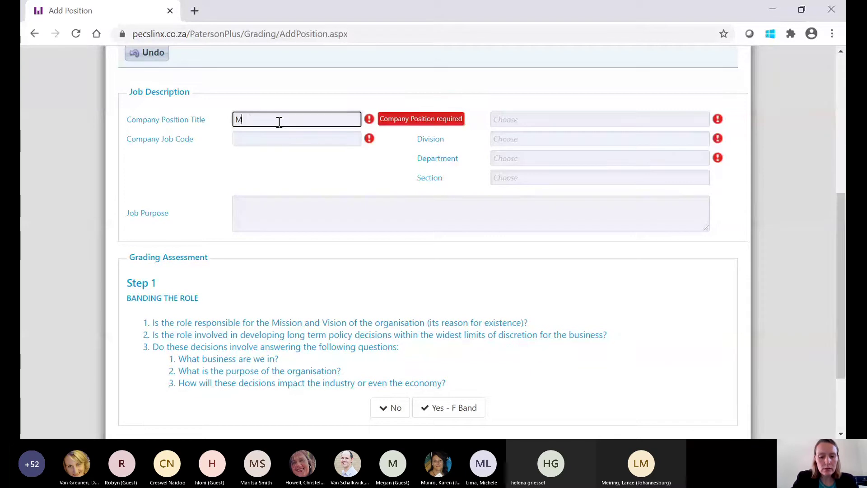
{"action": "type", "text": "echani"}
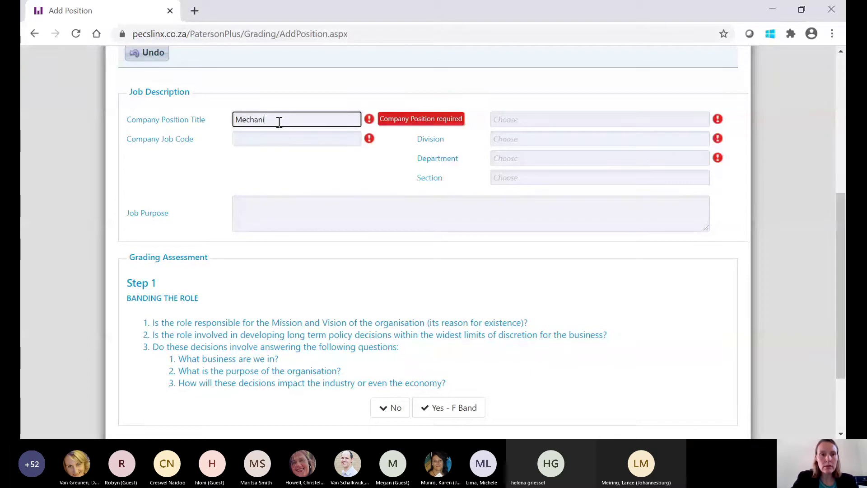
{"action": "type", "text": "c -"}
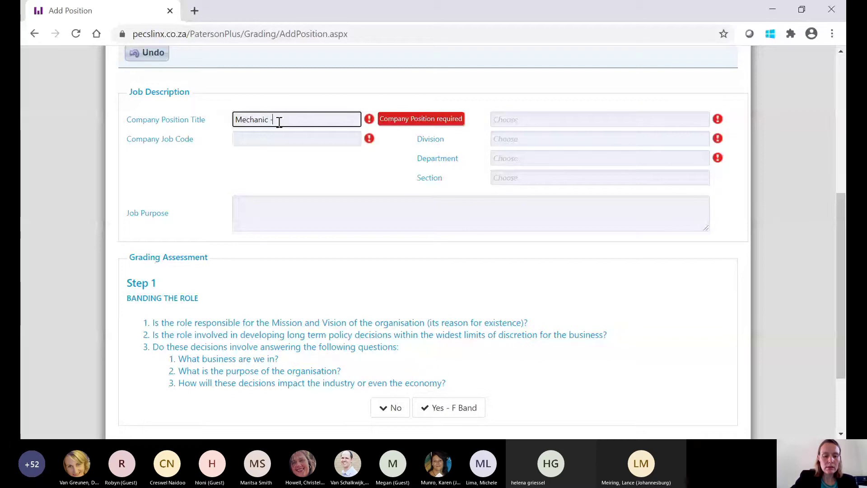
{"action": "type", "text": " Artisa"}
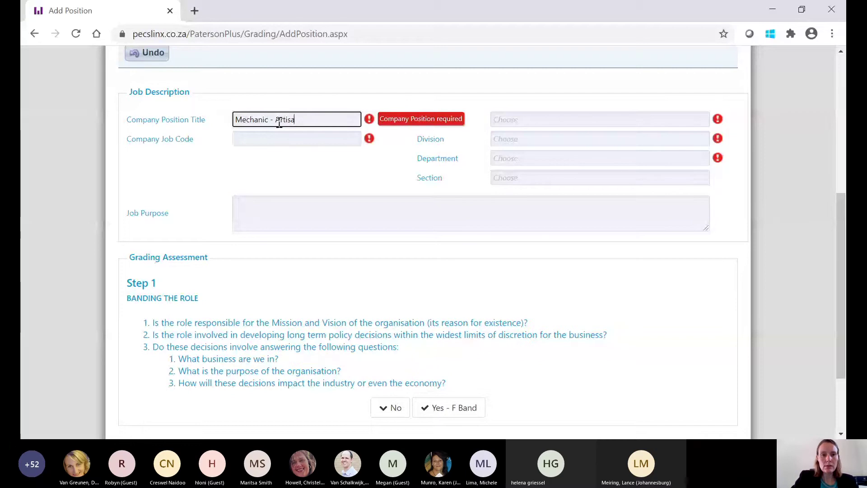
{"action": "type", "text": "n"}
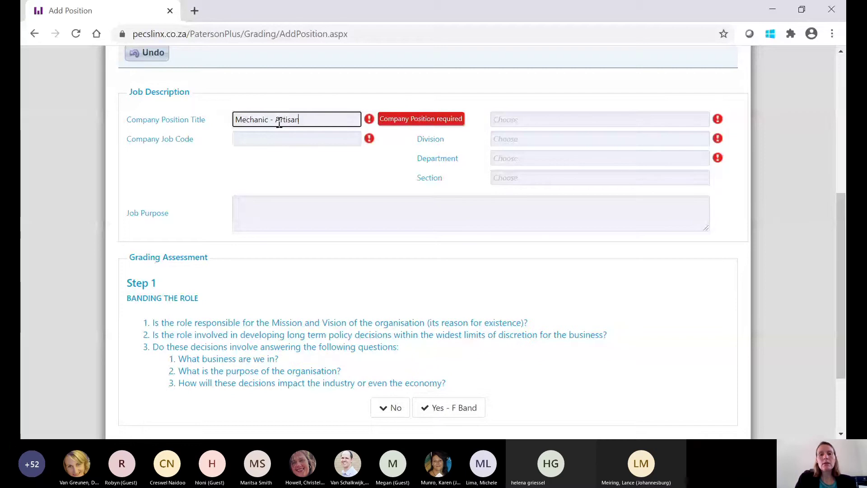
{"action": "left_click", "coordinate": [319, 170]}
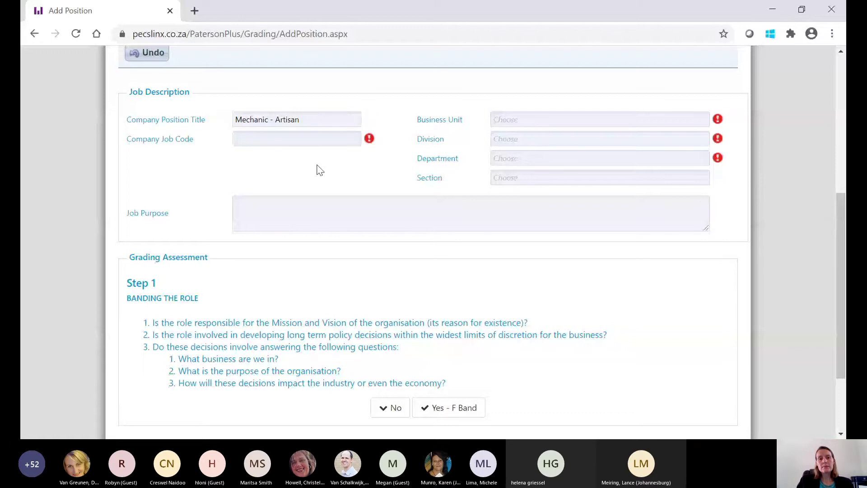
Enter MA1234 as the company job code in the job description.
{"action": "left_click", "coordinate": [273, 137]}
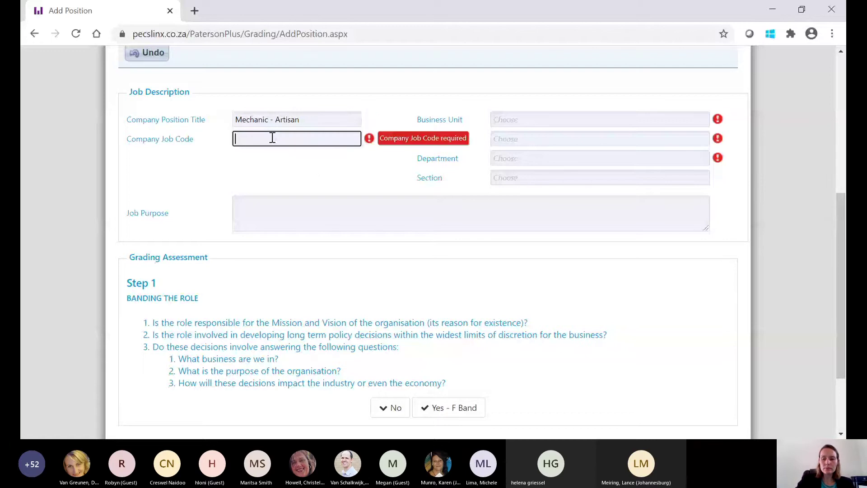
{"action": "type", "text": "M"}
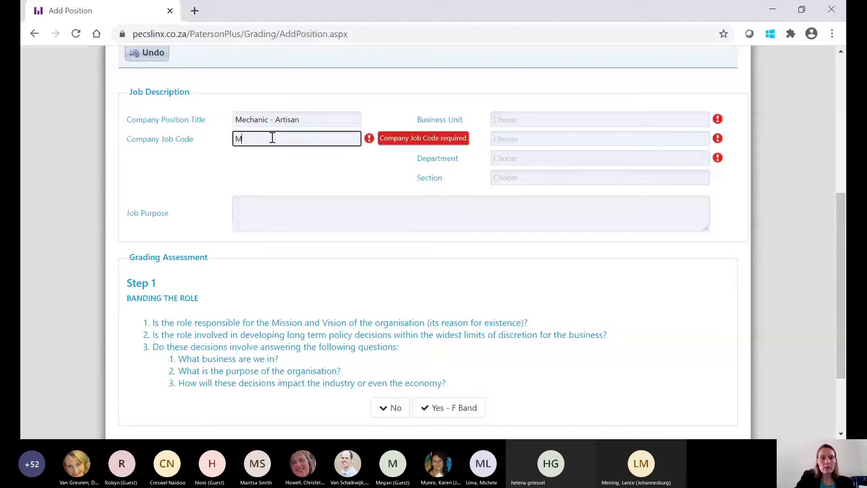
{"action": "type", "text": "A1234"}
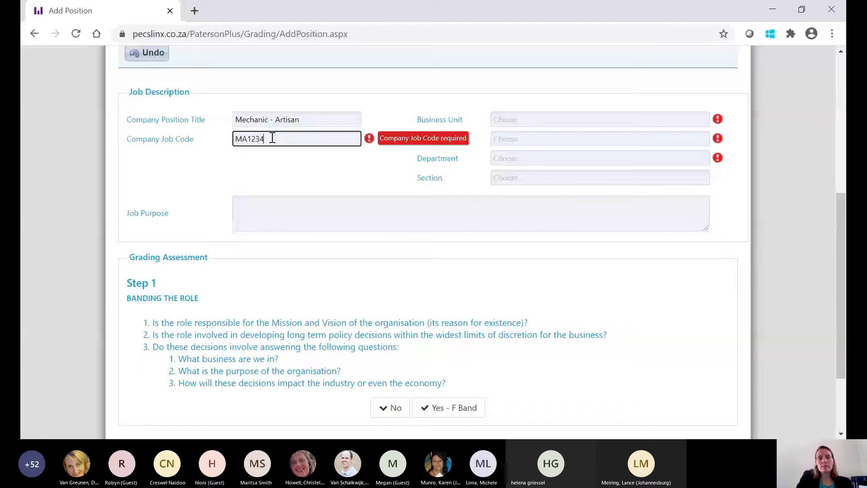
{"action": "left_click", "coordinate": [320, 192]}
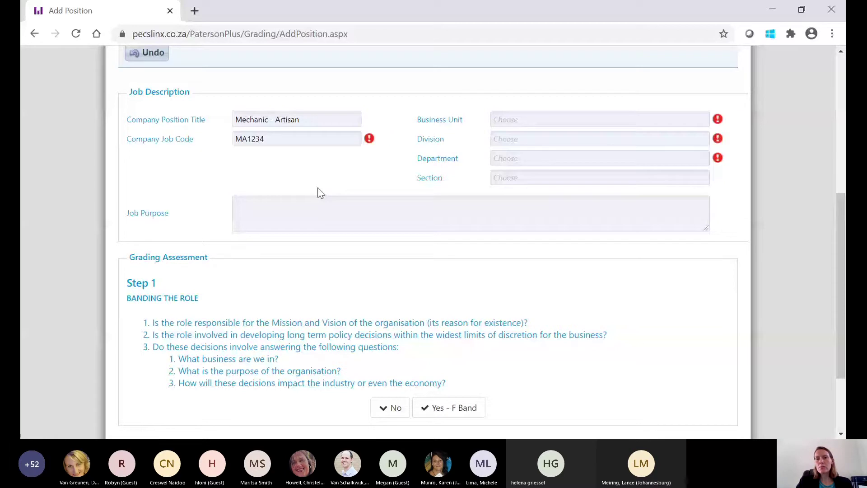
Assign the job to business unit ABC, division Operations, department Engineering and section Mechanical.
{"action": "left_click", "coordinate": [579, 125]}
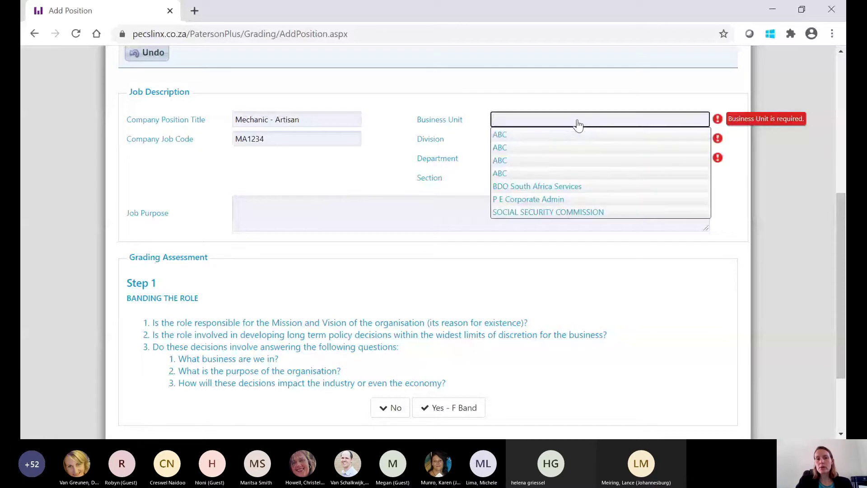
{"action": "left_click", "coordinate": [519, 136]}
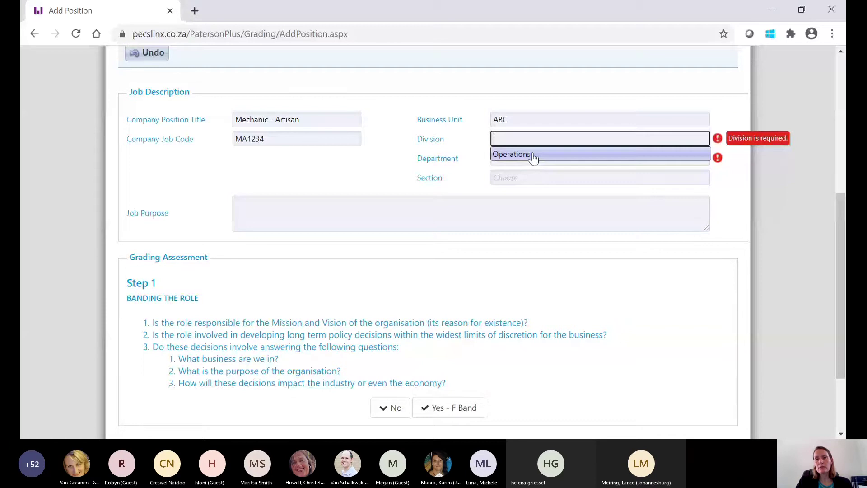
{"action": "left_click", "coordinate": [532, 156]}
{"action": "left_click", "coordinate": [527, 178]}
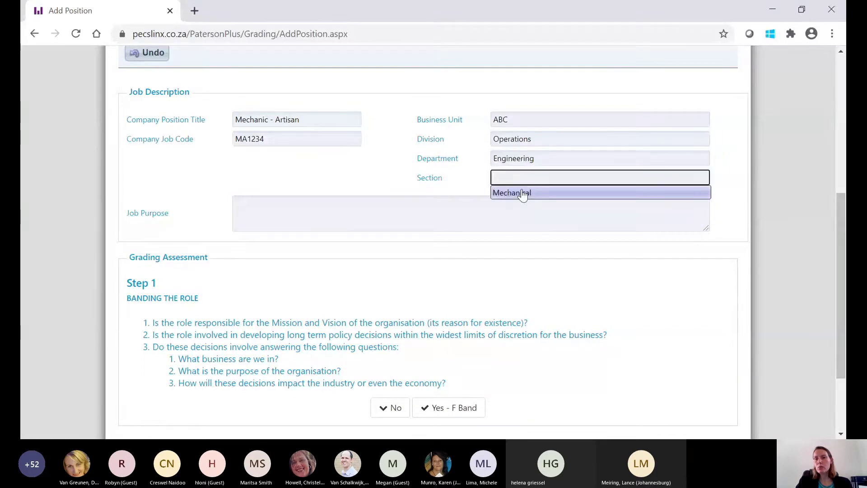
{"action": "left_click", "coordinate": [523, 193]}
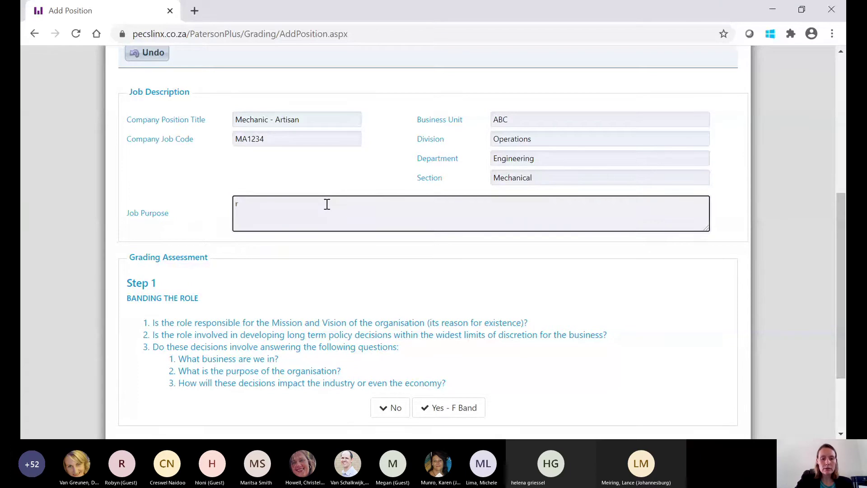
Enter "Responsible for........." as the job purpose.
{"action": "type", "text": "Re"}
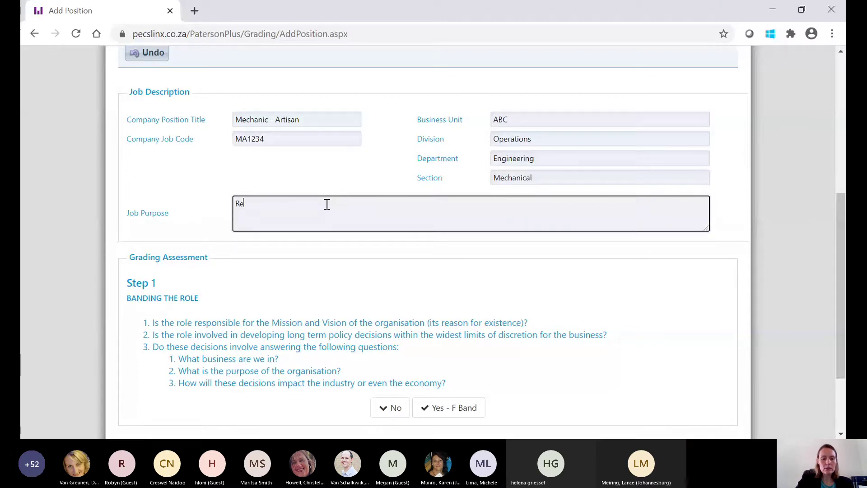
{"action": "type", "text": "sponsible for"}
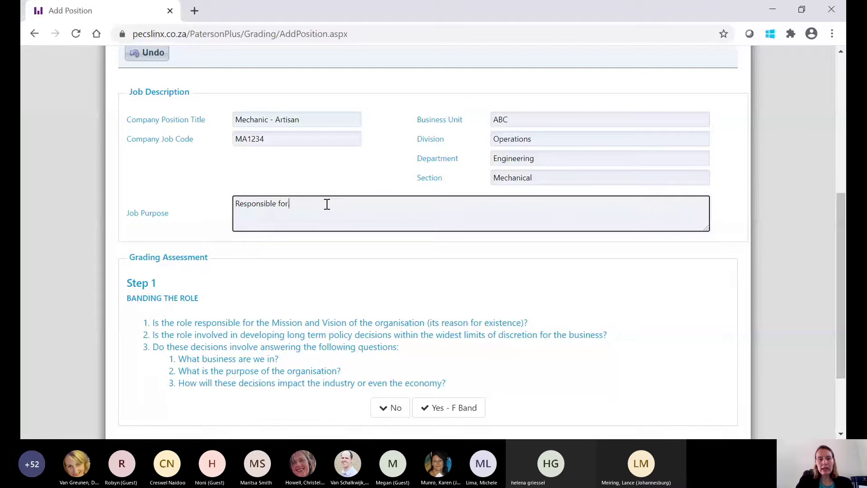
{"action": "type", "text": "........."}
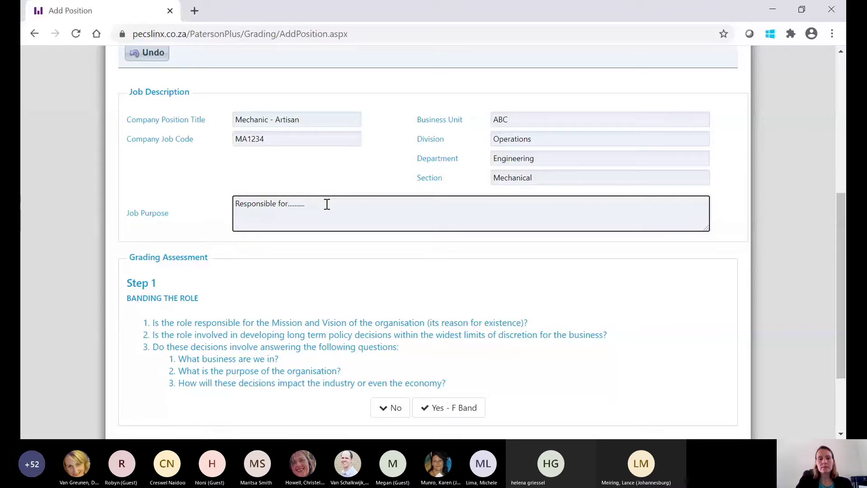
{"action": "left_click", "coordinate": [841, 435]}
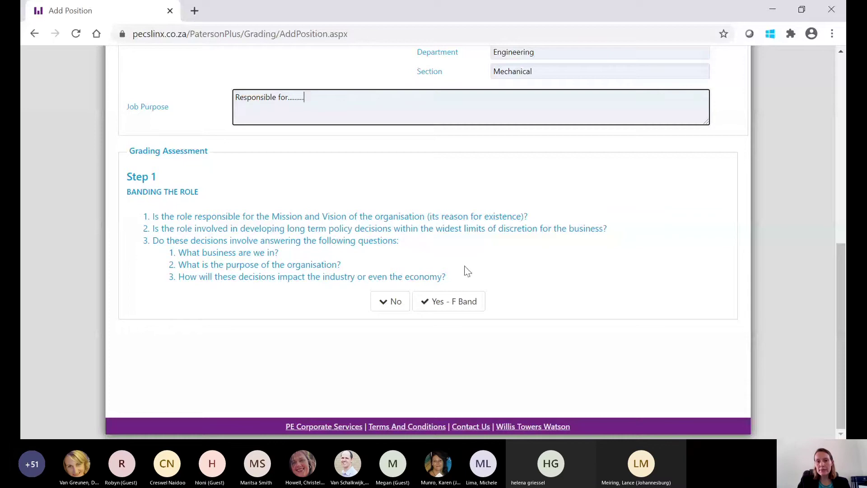
{"action": "left_click", "coordinate": [396, 302]}
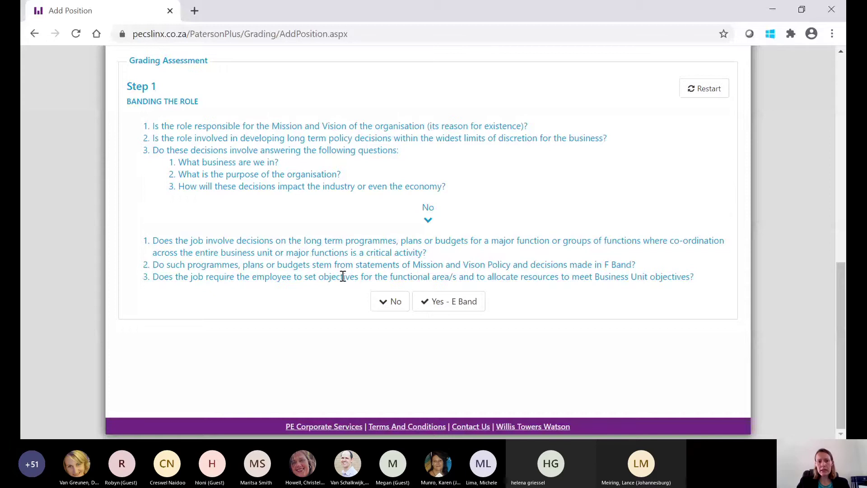
{"action": "left_click", "coordinate": [453, 302]}
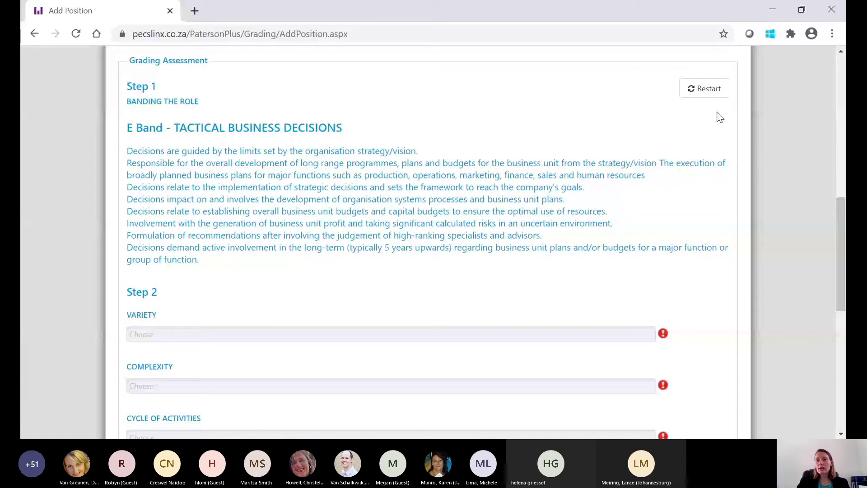
{"action": "left_click", "coordinate": [708, 89]}
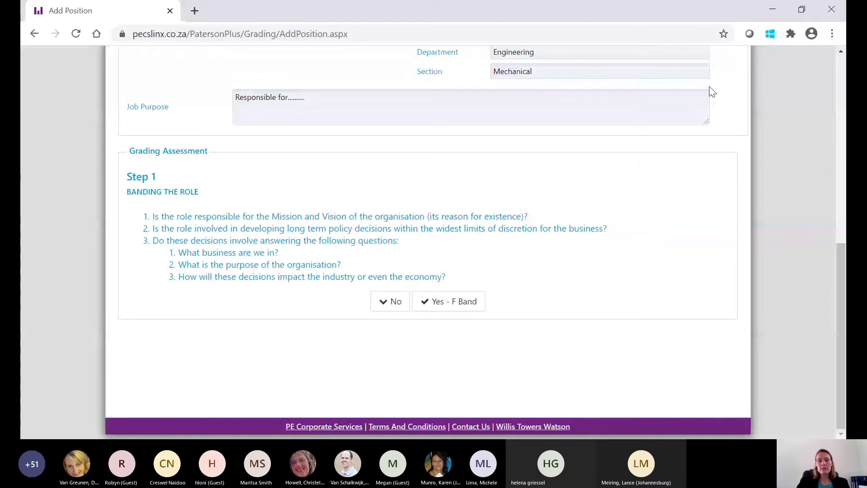
Band the role by answering No for F, E and D Band and Yes for C Band.
{"action": "left_click", "coordinate": [401, 301]}
{"action": "left_click", "coordinate": [400, 301]}
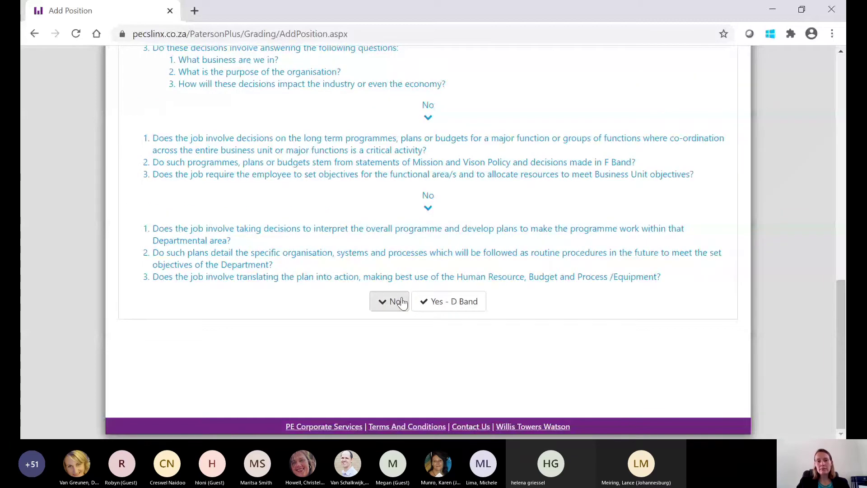
{"action": "left_click", "coordinate": [401, 302]}
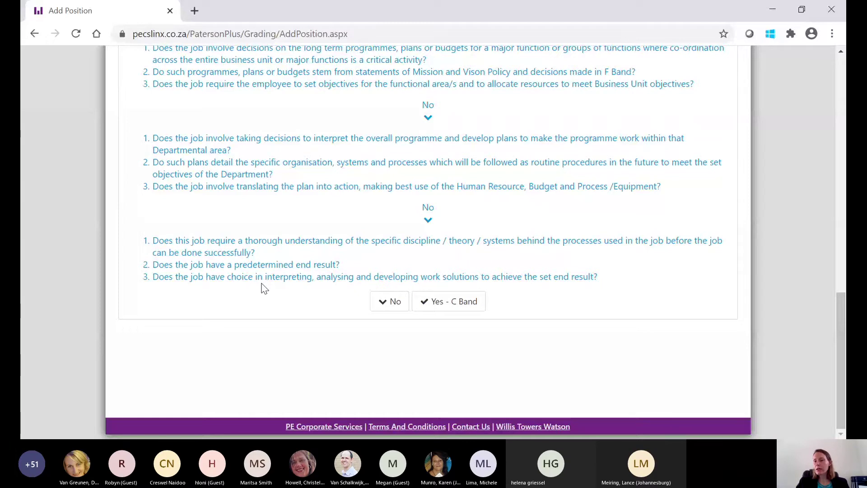
{"action": "left_click", "coordinate": [457, 306]}
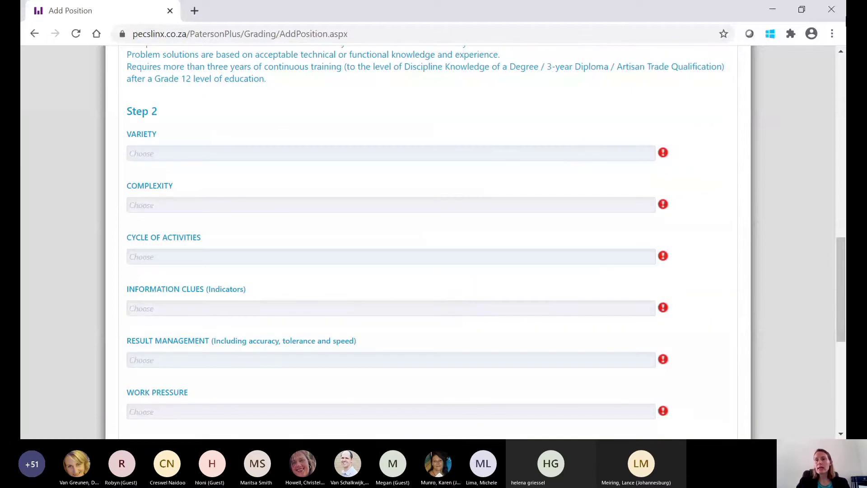
Review the C Band description and highlight the requirement for more than three years of continuous training.
{"action": "left_click", "coordinate": [840, 51]}
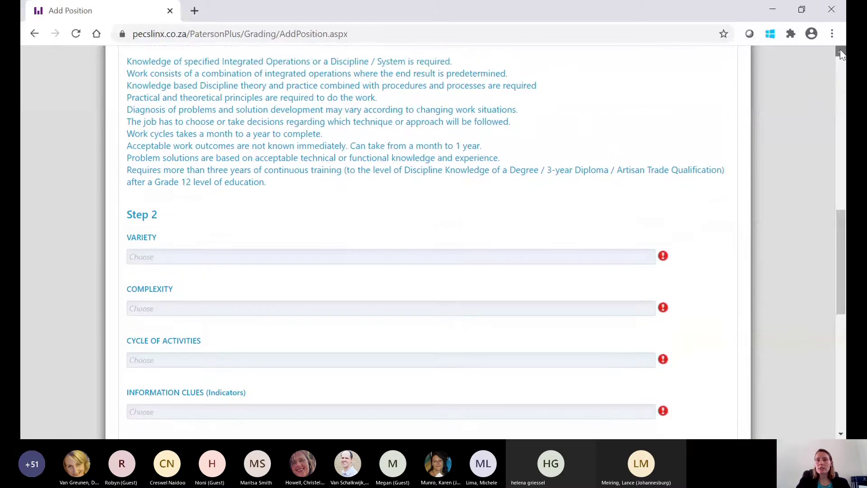
{"action": "left_click", "coordinate": [840, 52]}
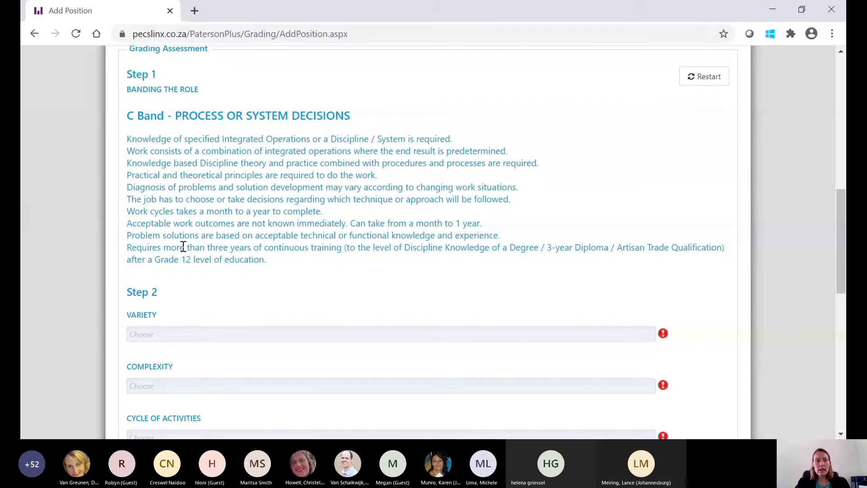
{"action": "left_click_drag", "start_coordinate": [180, 247], "coordinate": [731, 252]}
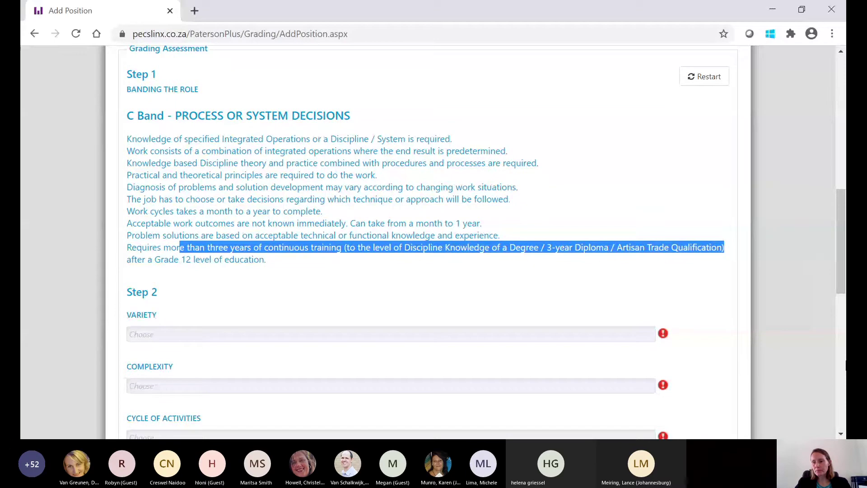
Answer Variety with varied elements in a single discipline and/or control of semi-skilled staff, and Complexity with varying information requiring analysis.
{"action": "left_click", "coordinate": [841, 433]}
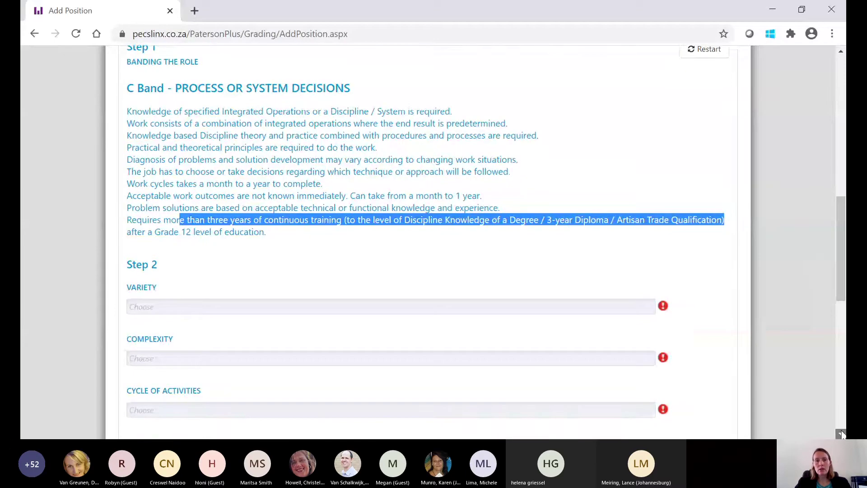
{"action": "left_click", "coordinate": [841, 433]}
{"action": "left_click", "coordinate": [841, 434]}
{"action": "left_click", "coordinate": [840, 433]}
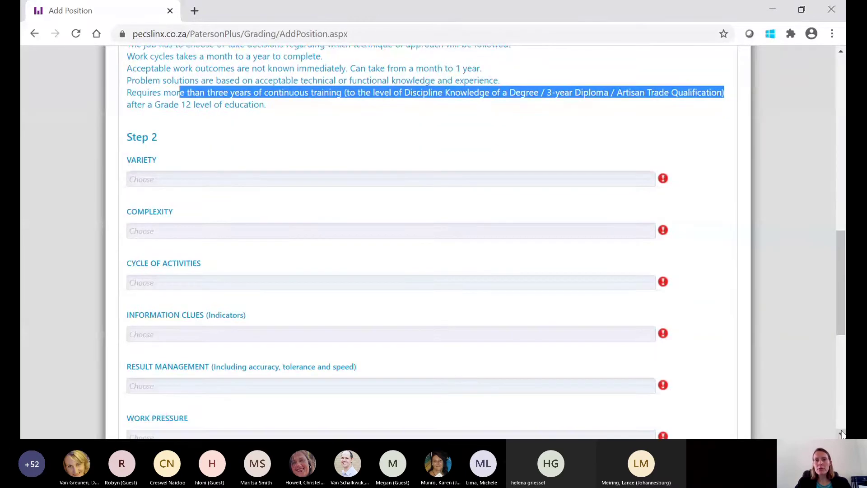
{"action": "left_click", "coordinate": [841, 433]}
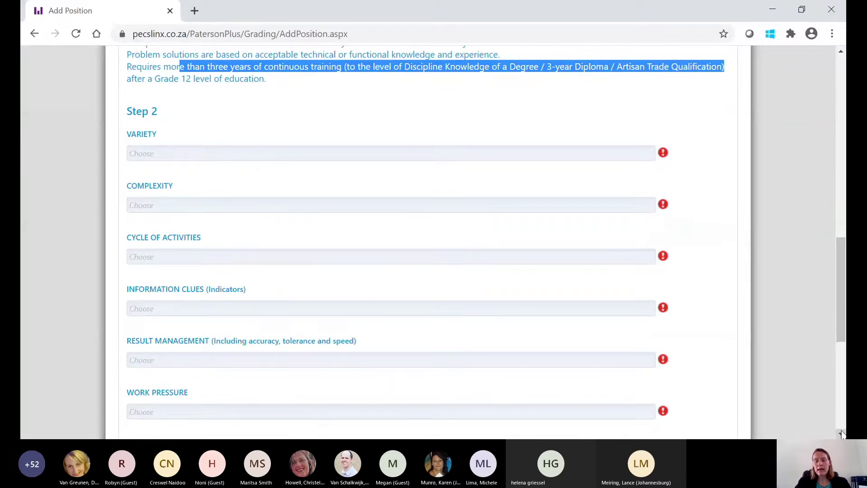
{"action": "left_click", "coordinate": [841, 433]}
{"action": "left_click", "coordinate": [840, 434]}
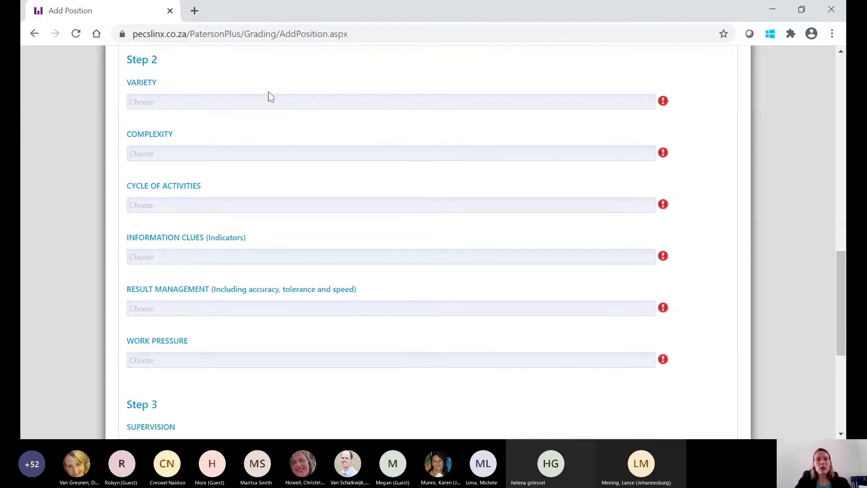
{"action": "left_click", "coordinate": [584, 103]}
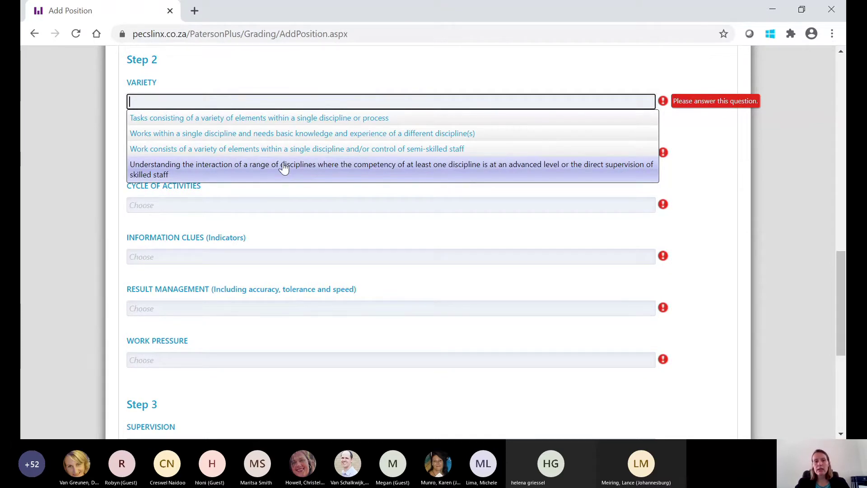
{"action": "left_click", "coordinate": [361, 154]}
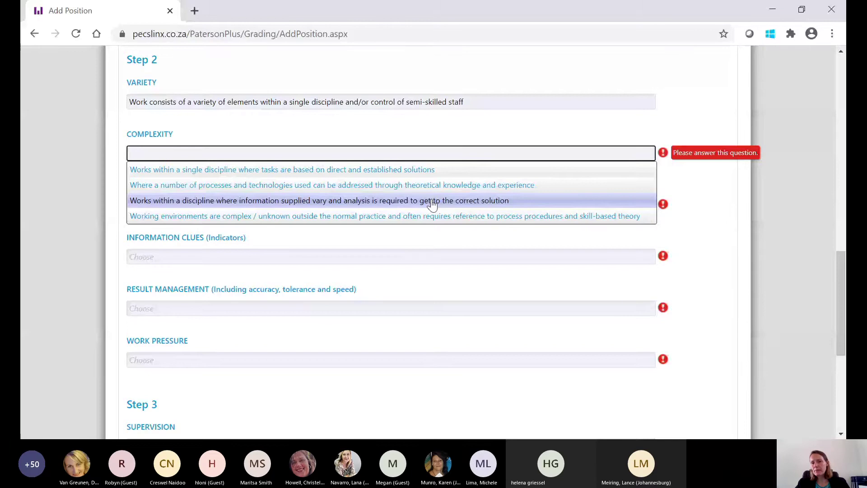
{"action": "left_click", "coordinate": [522, 207]}
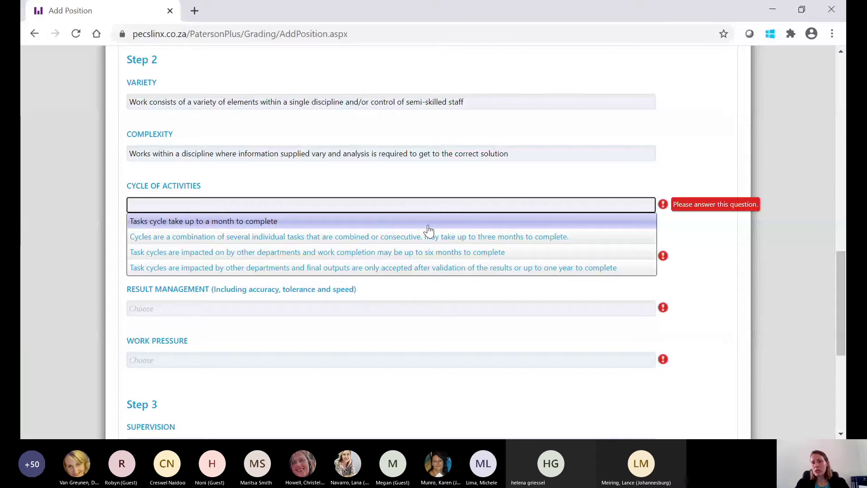
Set Cycle of Activities to up to a month and Information Clues to interpretation based on company practices, previous experience and theoretical knowledge.
{"action": "left_click", "coordinate": [284, 222]}
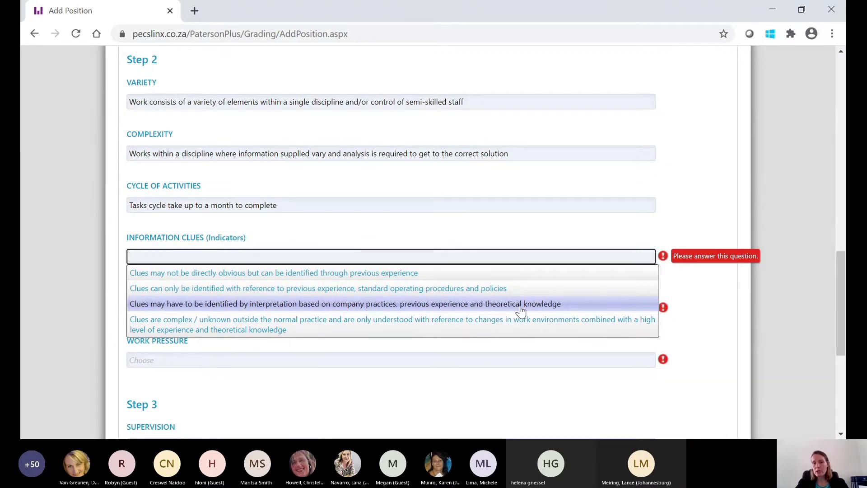
{"action": "left_click", "coordinate": [461, 309]}
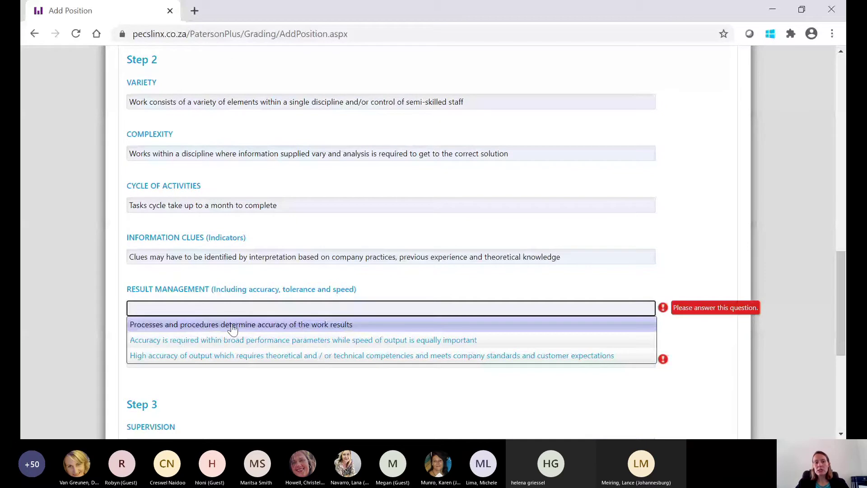
Set Result Management to accuracy within broad parameters with equally important speed, and Work Pressure to wide-scope tasks with conflicting solutions and unpredictable deadlines.
{"action": "left_click", "coordinate": [301, 345]}
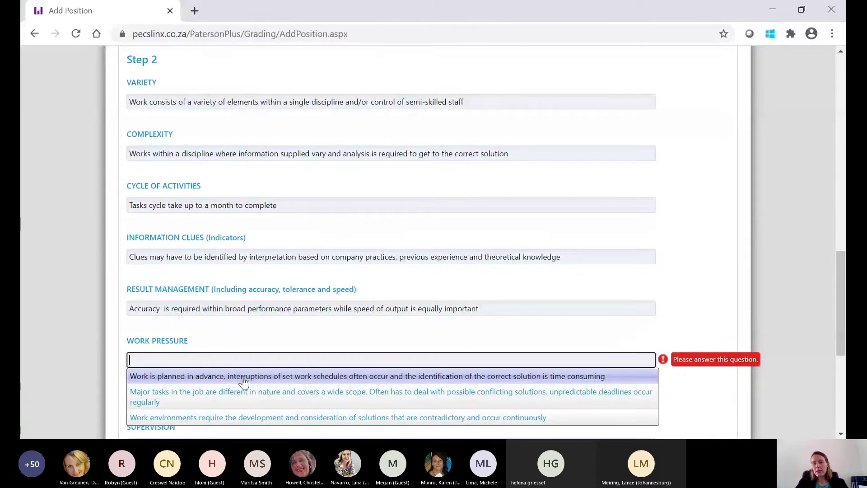
{"action": "left_click", "coordinate": [282, 400]}
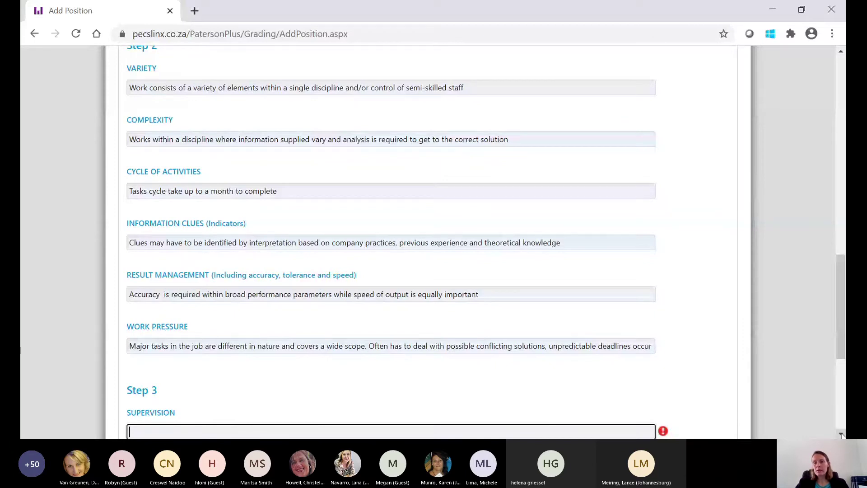
Set Supervision to one to four unique jobs in a lower band and extend the login session.
{"action": "scroll", "coordinate": [840, 434], "scroll_direction": "down", "scroll_amount": 5}
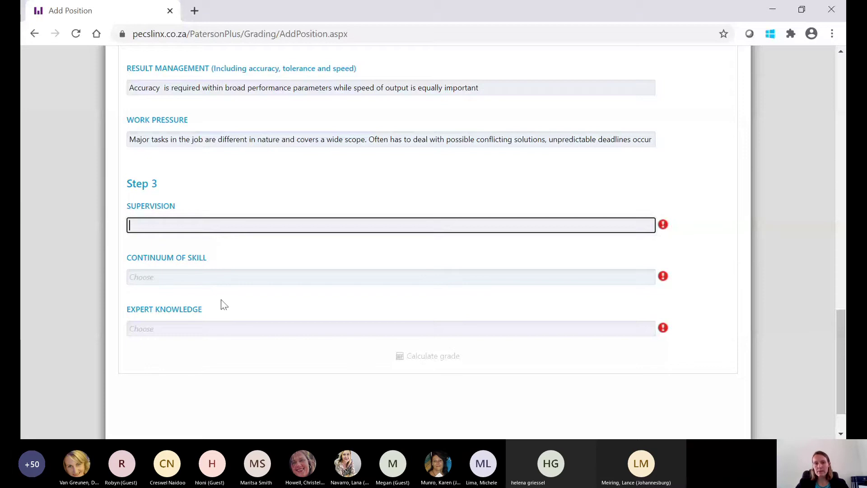
{"action": "left_click", "coordinate": [233, 227]}
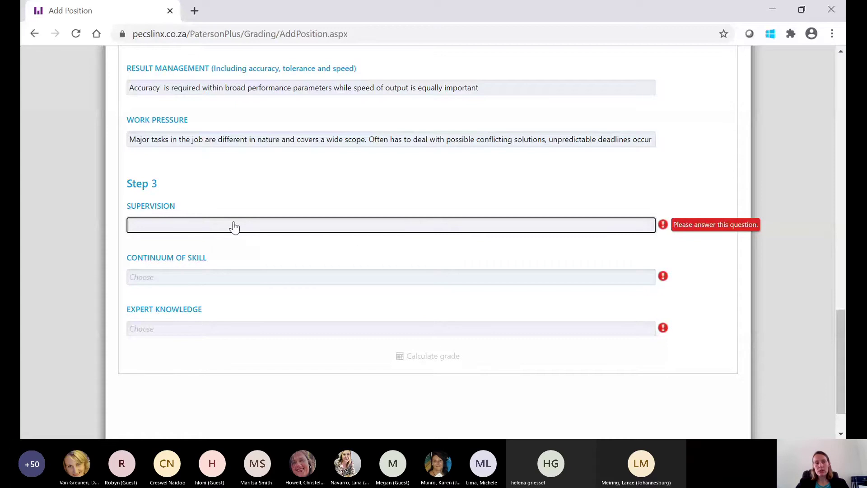
{"action": "left_click", "coordinate": [234, 227]}
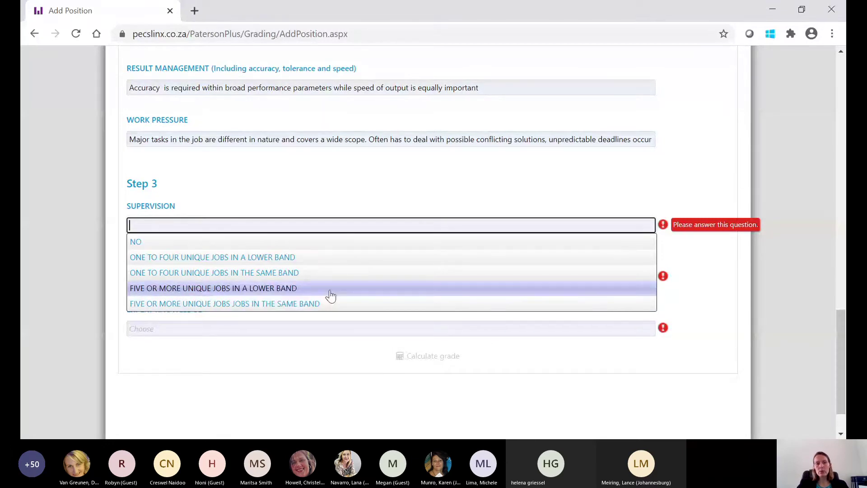
{"action": "left_click", "coordinate": [302, 258]}
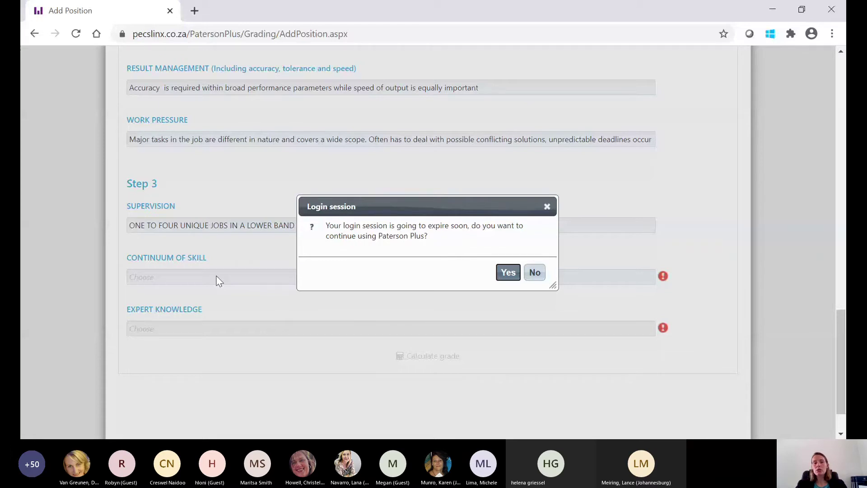
{"action": "left_click", "coordinate": [507, 273]}
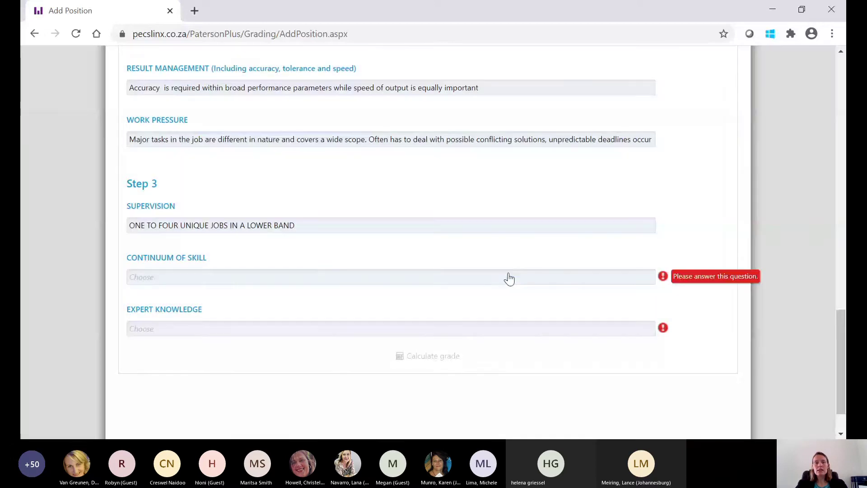
Set both Continuum of Skill and Expert Knowledge to NO.
{"action": "left_click", "coordinate": [303, 279]}
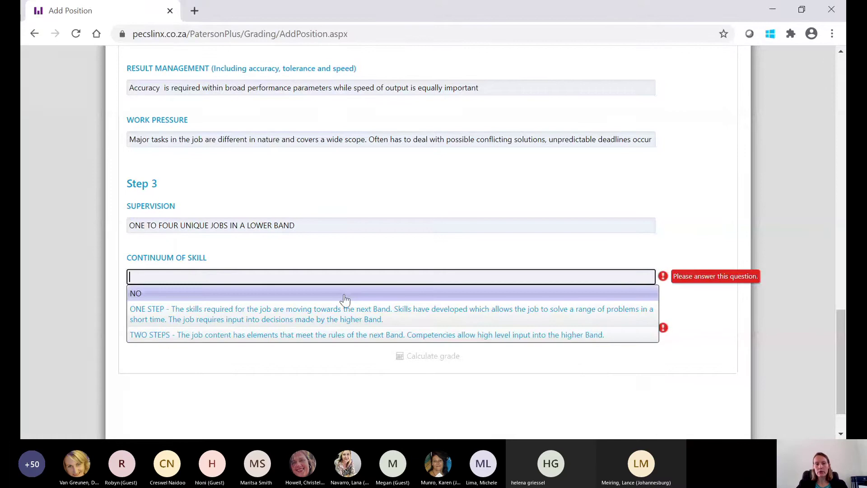
{"action": "left_click", "coordinate": [344, 298]}
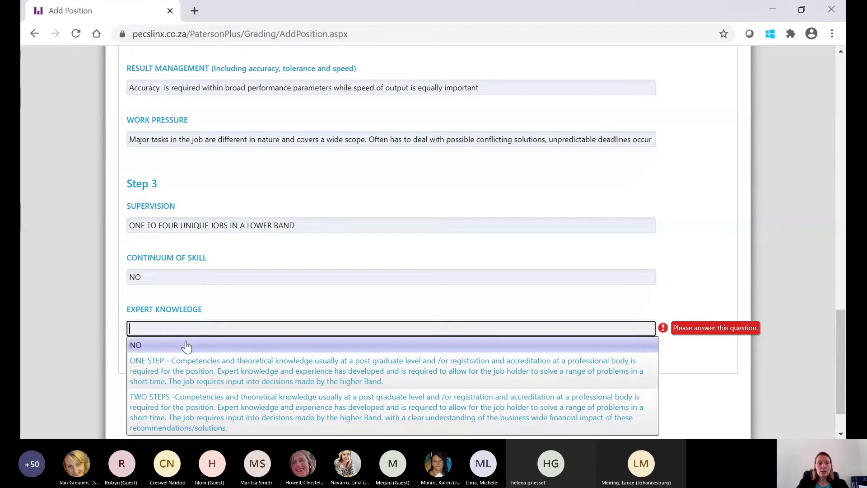
{"action": "left_click", "coordinate": [136, 346]}
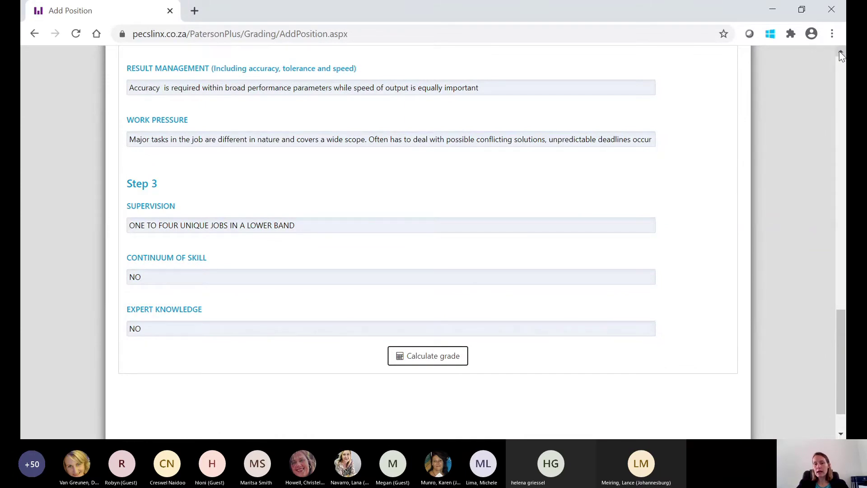
Calculate the job's final grade, accept it and save the position.
{"action": "left_click", "coordinate": [441, 360]}
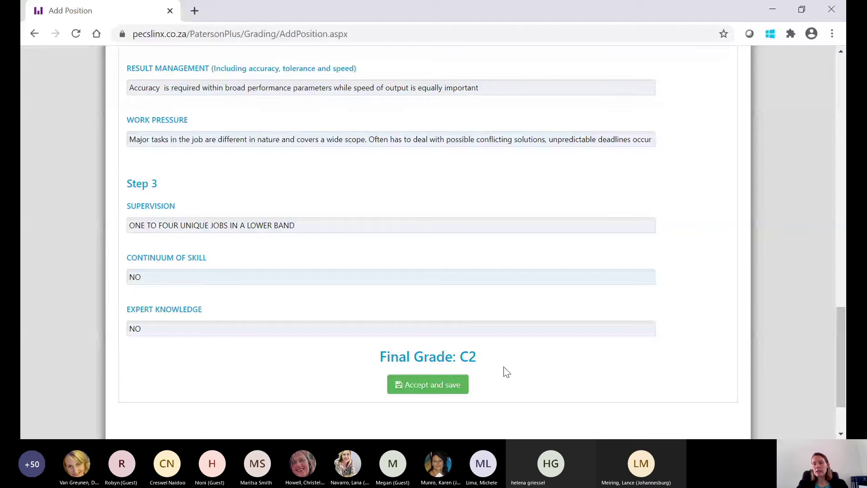
{"action": "left_click", "coordinate": [446, 387]}
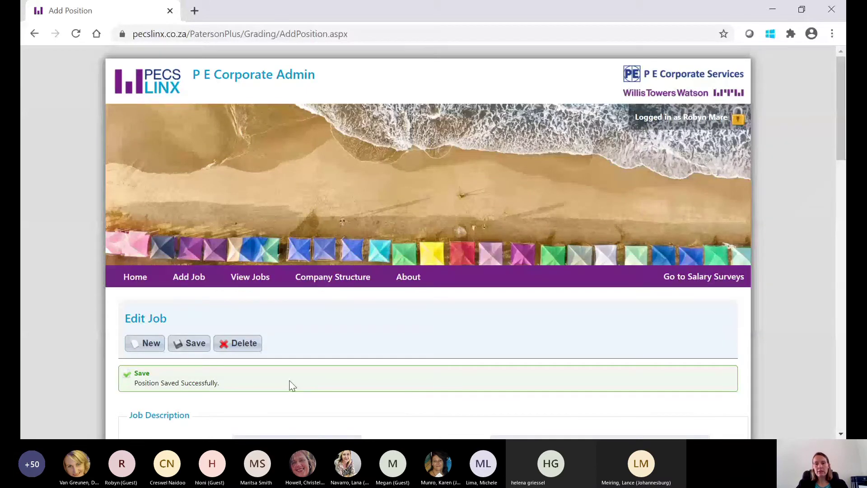
{"action": "left_click_drag", "start_coordinate": [840, 162], "coordinate": [838, 196]}
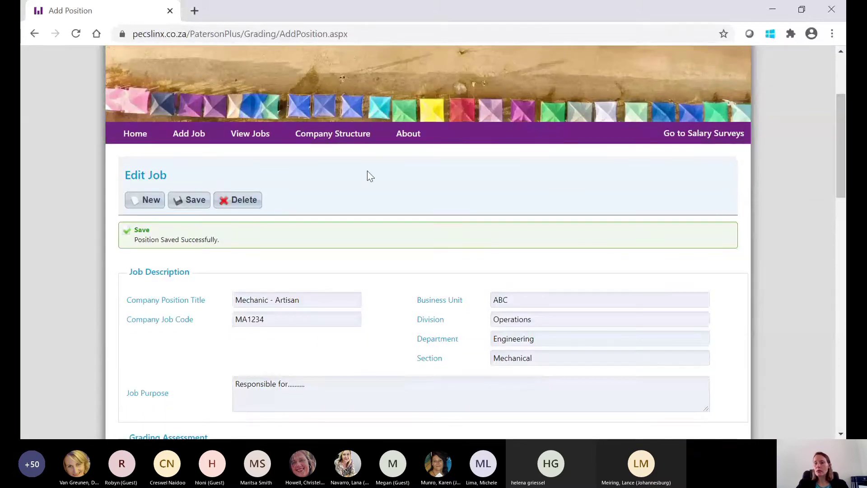
Open the list of graded jobs and browse its entries.
{"action": "left_click", "coordinate": [260, 135]}
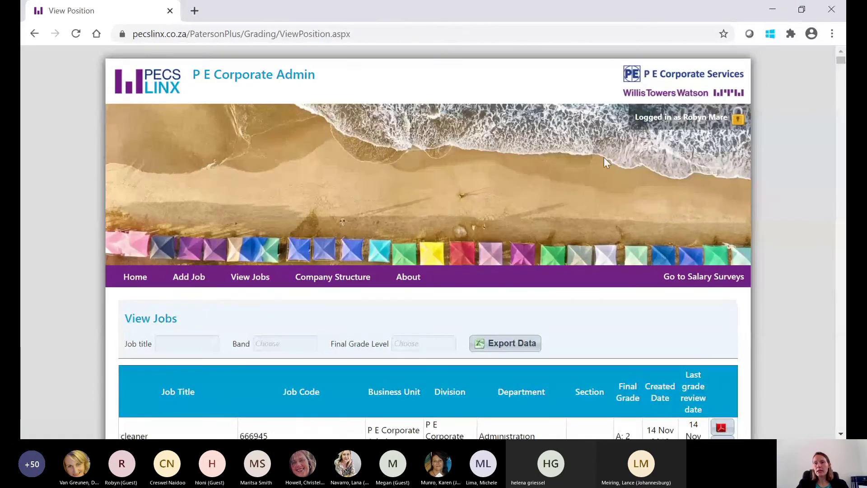
{"action": "left_click_drag", "start_coordinate": [840, 65], "coordinate": [841, 77]}
{"action": "left_click", "coordinate": [841, 52]}
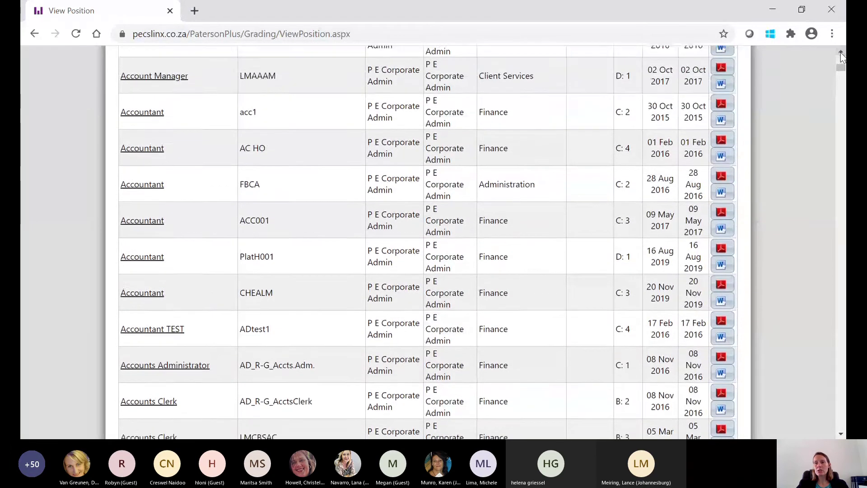
{"action": "left_click", "coordinate": [841, 53]}
{"action": "left_click", "coordinate": [841, 53]}
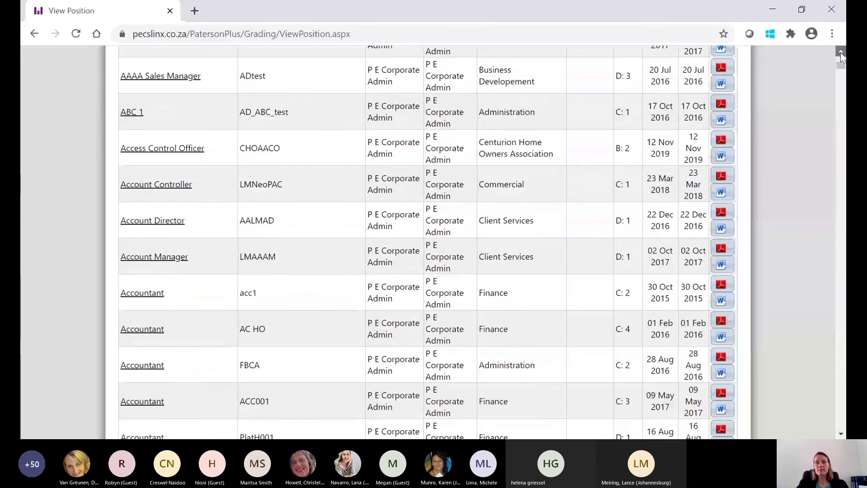
Filter the graded jobs list by the job title "Mechanic - Artisan".
{"action": "left_click", "coordinate": [840, 53]}
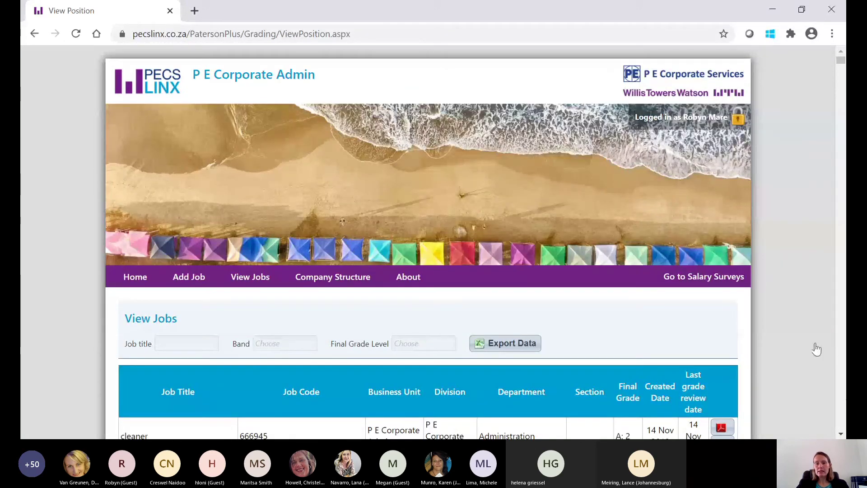
{"action": "left_click", "coordinate": [185, 346]}
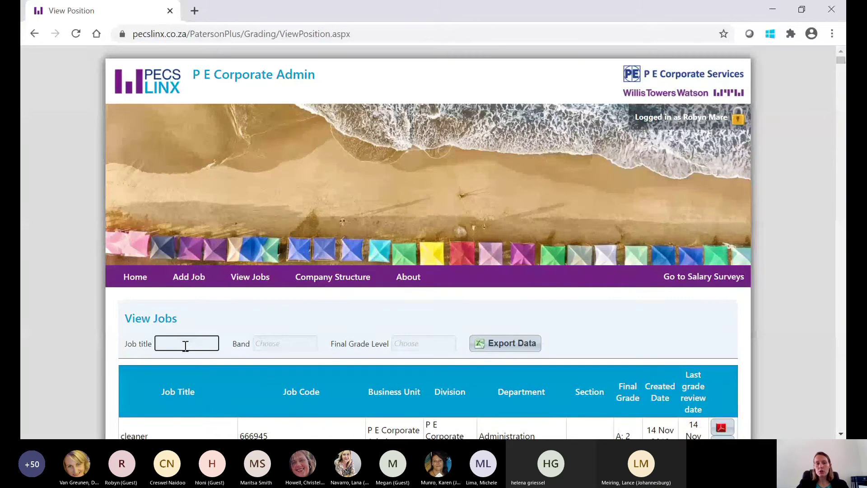
{"action": "type", "text": "M"}
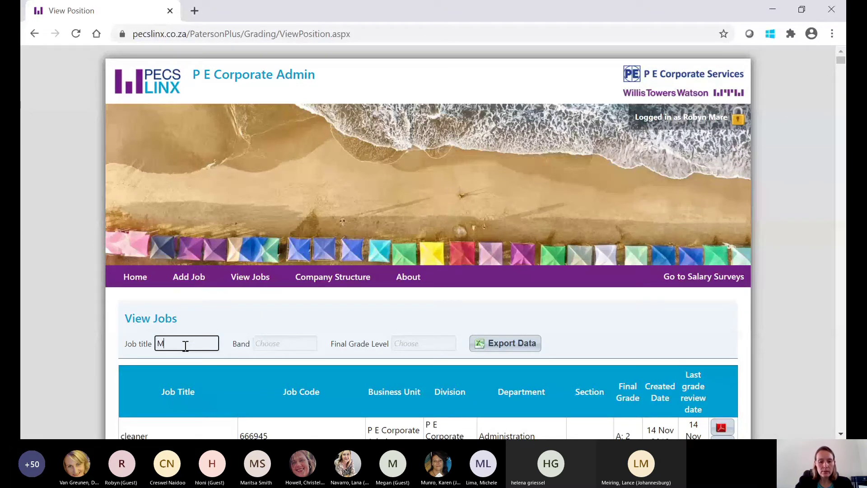
{"action": "type", "text": "echanic"}
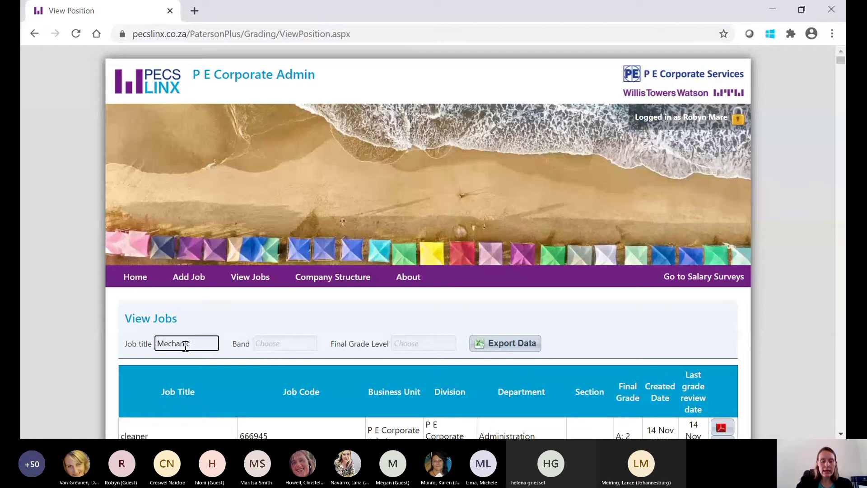
{"action": "type", "text": " -"}
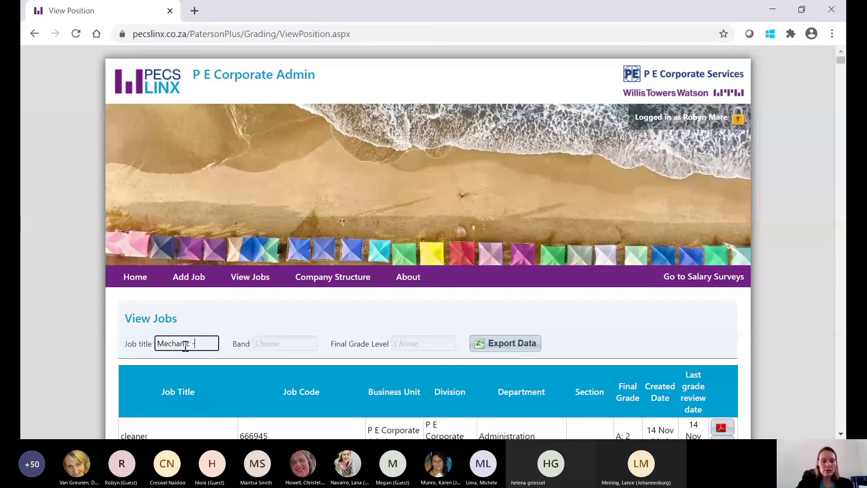
{"action": "type", "text": " Artisan"}
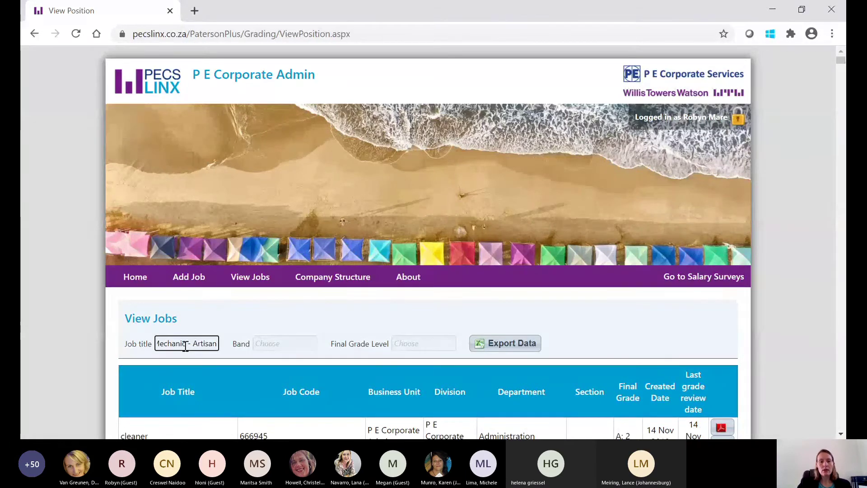
Narrow the jobs list to band C and final grade level 2.
{"action": "left_click", "coordinate": [278, 348]}
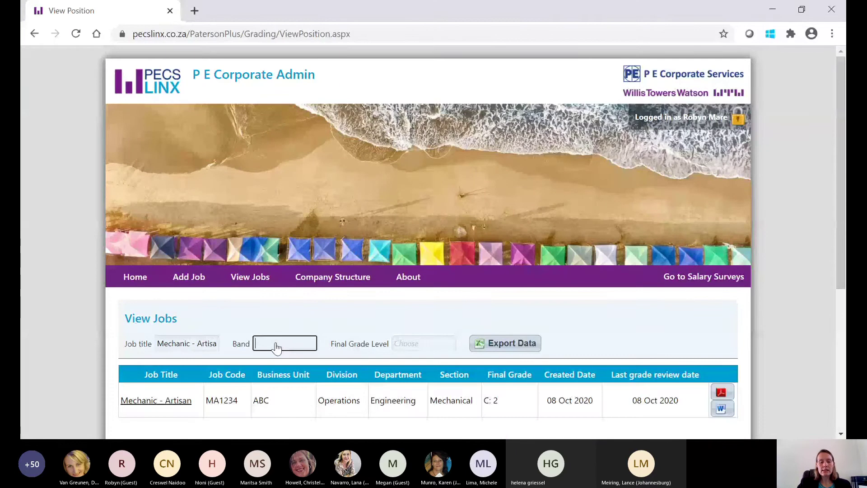
{"action": "type", "text": "c"}
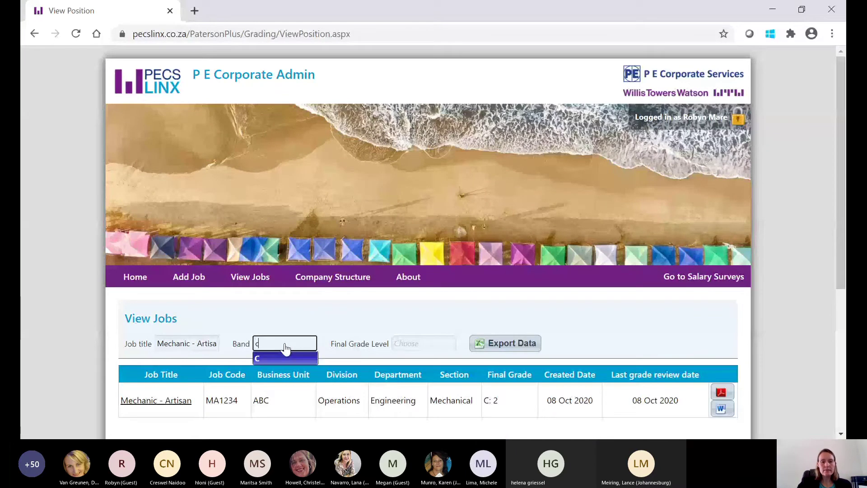
{"action": "left_click", "coordinate": [280, 357]}
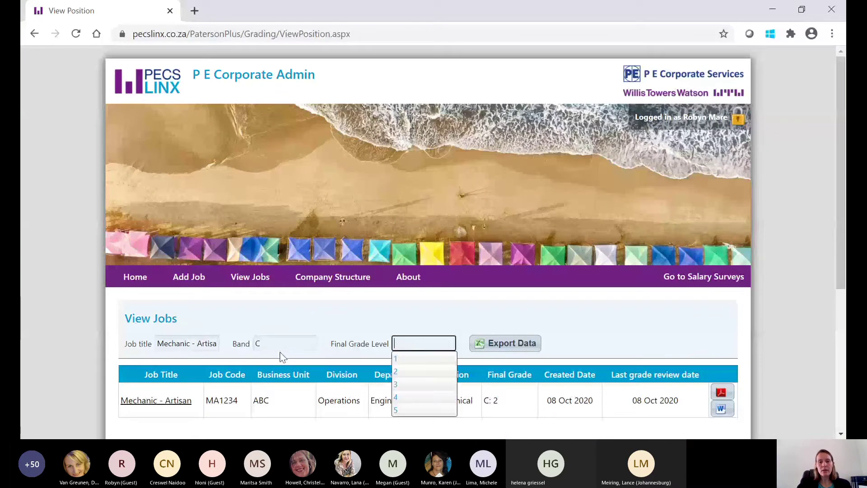
{"action": "left_click", "coordinate": [409, 372]}
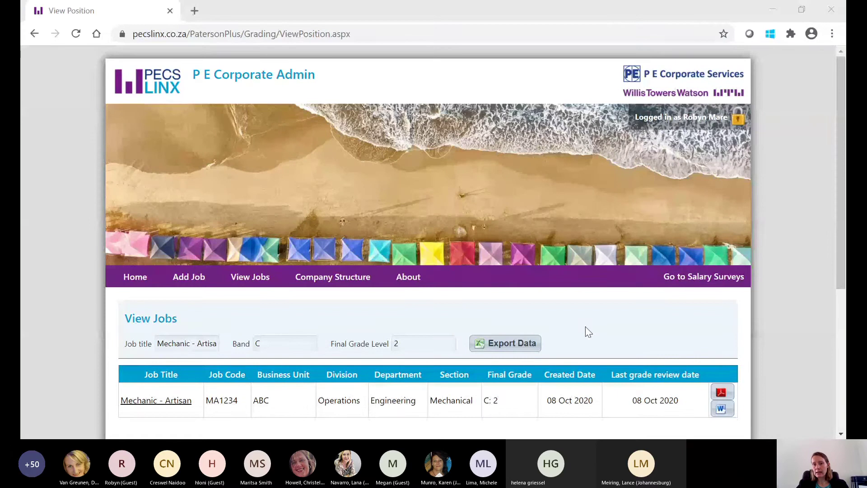
Export the jobs data as a spreadsheet and open the downloaded file in Excel.
{"action": "left_click", "coordinate": [522, 347]}
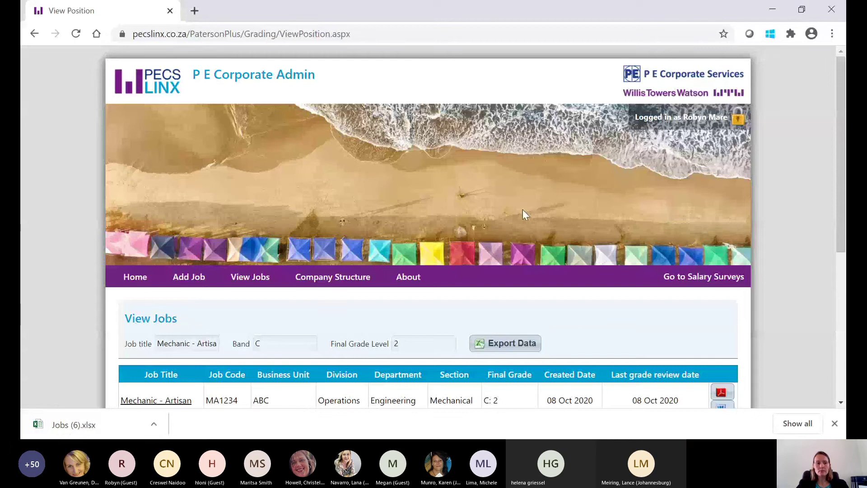
{"action": "left_click", "coordinate": [154, 423]}
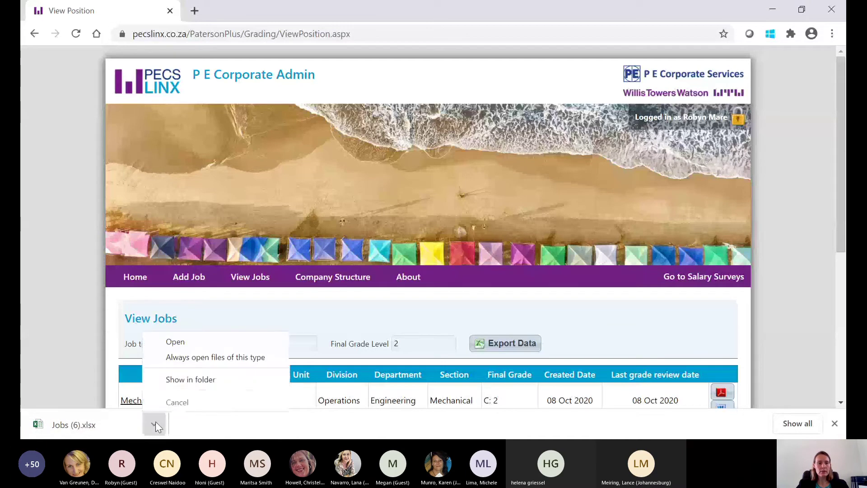
{"action": "left_click", "coordinate": [208, 342]}
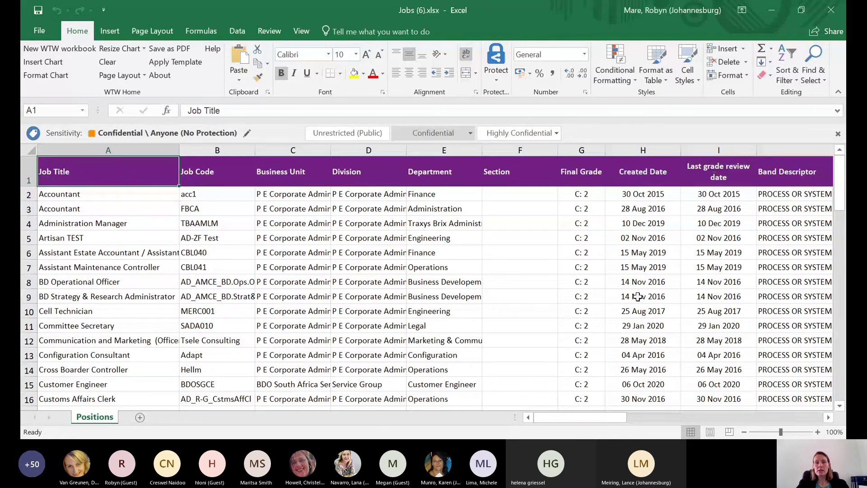
Examine the exported columns from Band Descriptor through the grading factors to Expert Knowledge, and return to the filtered jobs list in the browser.
{"action": "scroll", "coordinate": [636, 296], "scroll_direction": "right", "scroll_amount": 3}
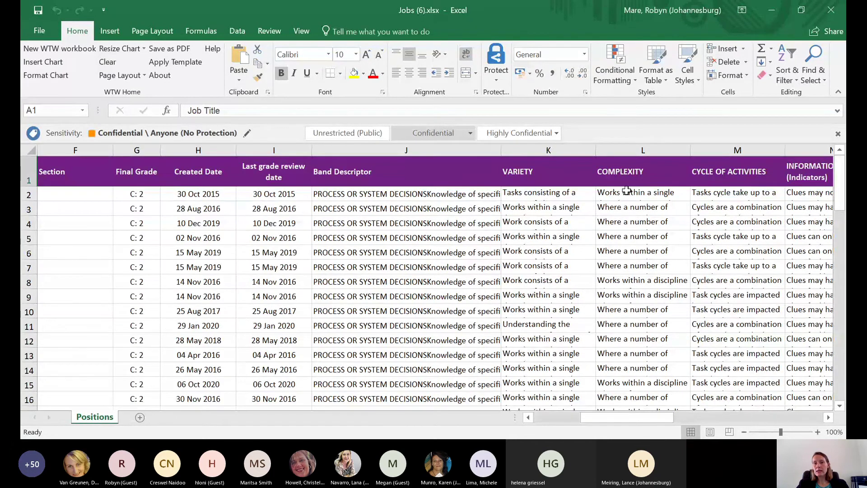
{"action": "left_click", "coordinate": [828, 417]}
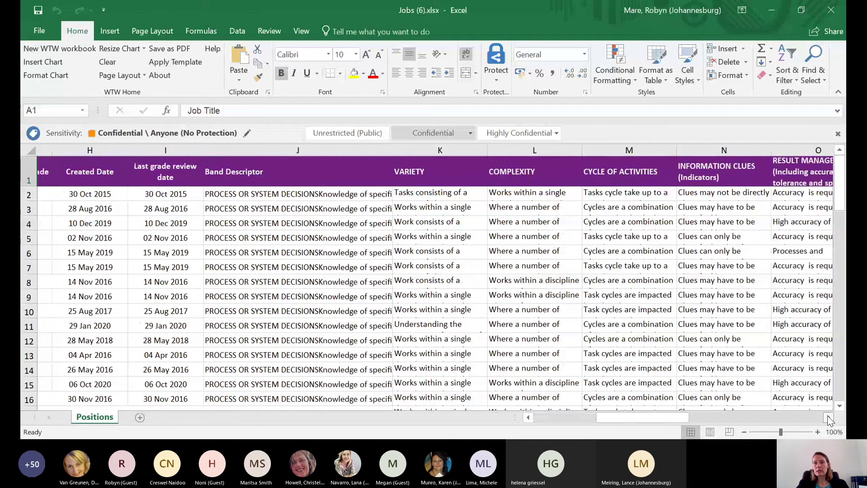
{"action": "left_click", "coordinate": [828, 417]}
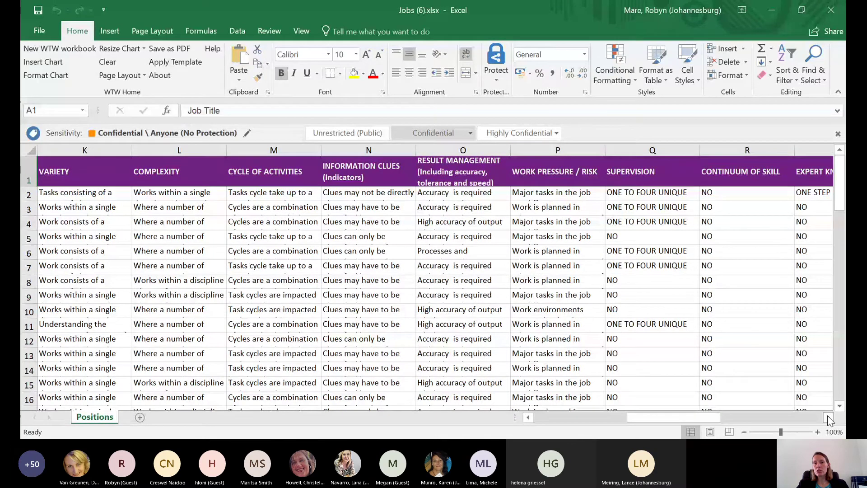
{"action": "left_click", "coordinate": [828, 417]}
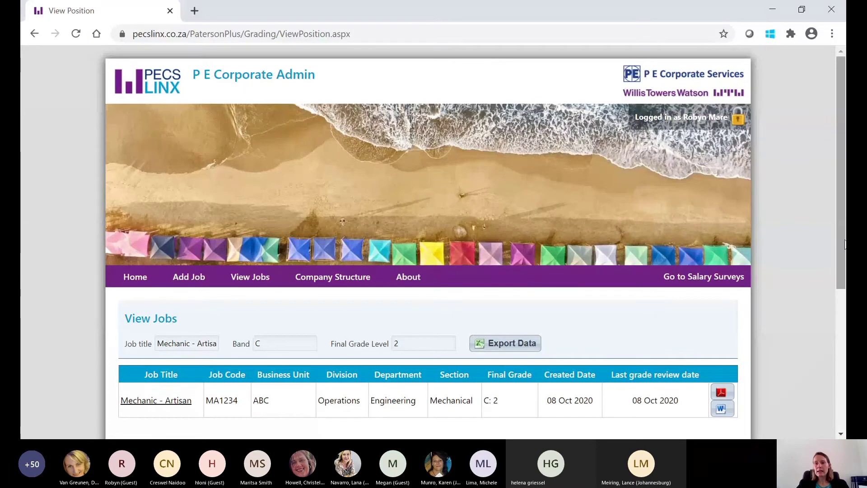
{"action": "left_click_drag", "start_coordinate": [840, 279], "coordinate": [841, 316]}
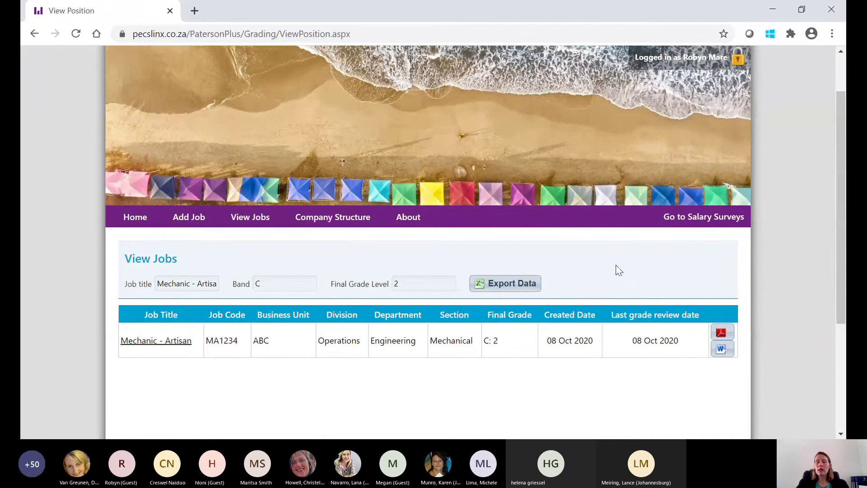